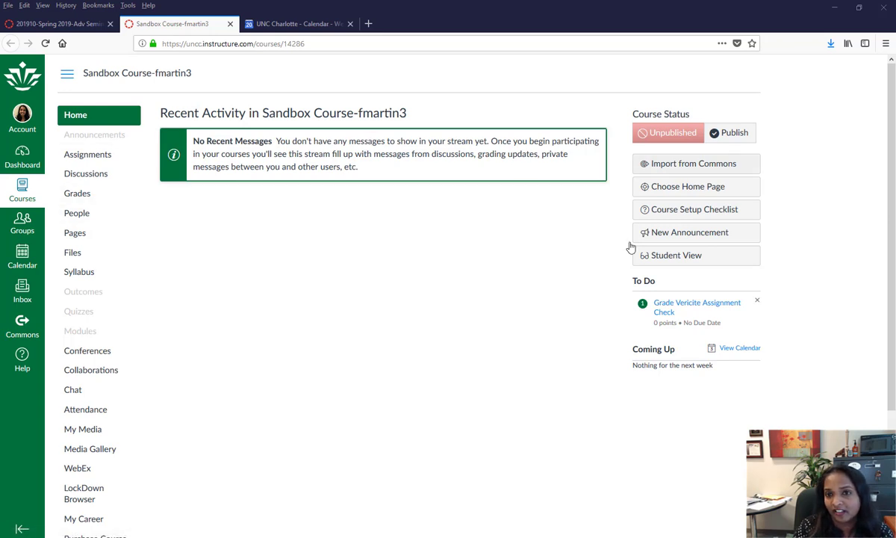
- Unset 'Unit 4 - Digital Privacy' as the front page, then delete it from All Pages
click(76, 233)
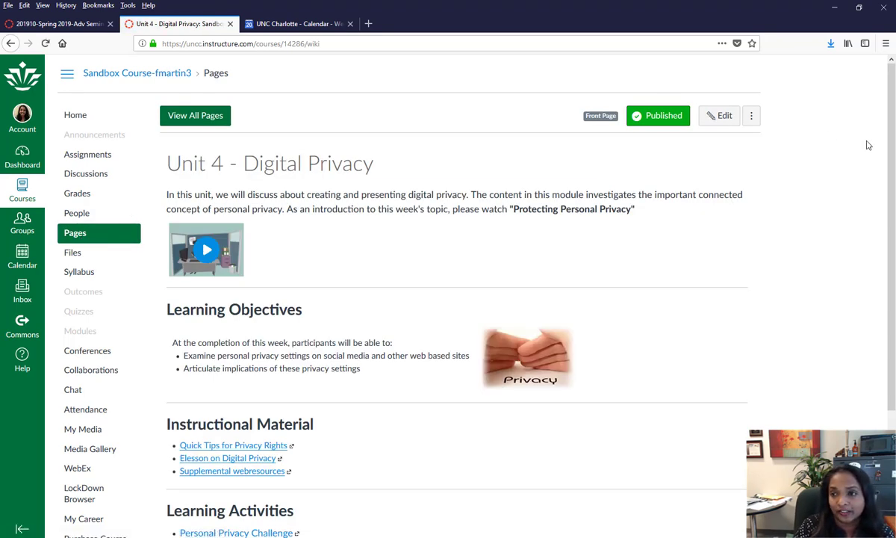
click(198, 121)
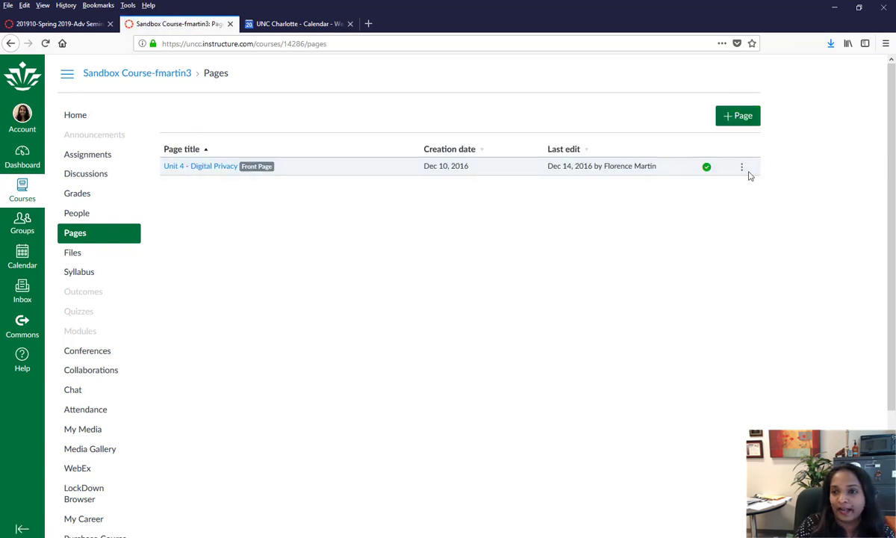
click(742, 166)
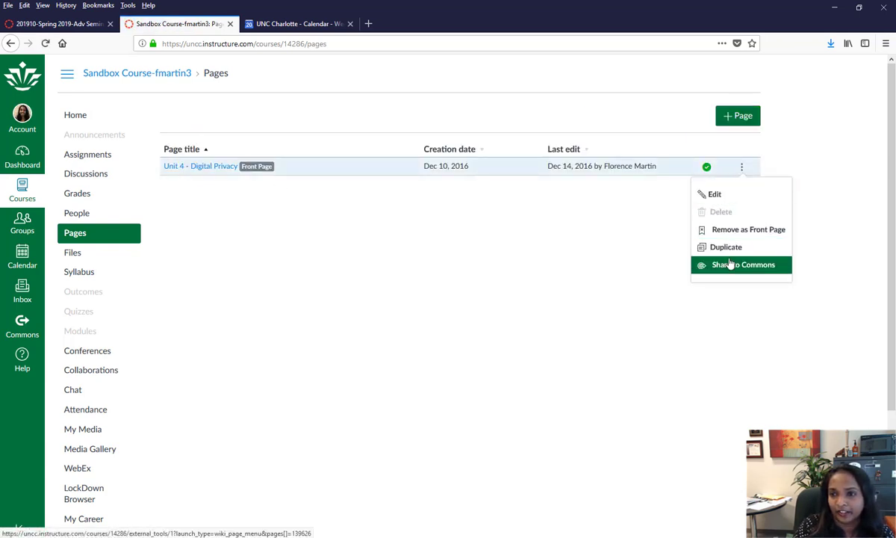
click(743, 230)
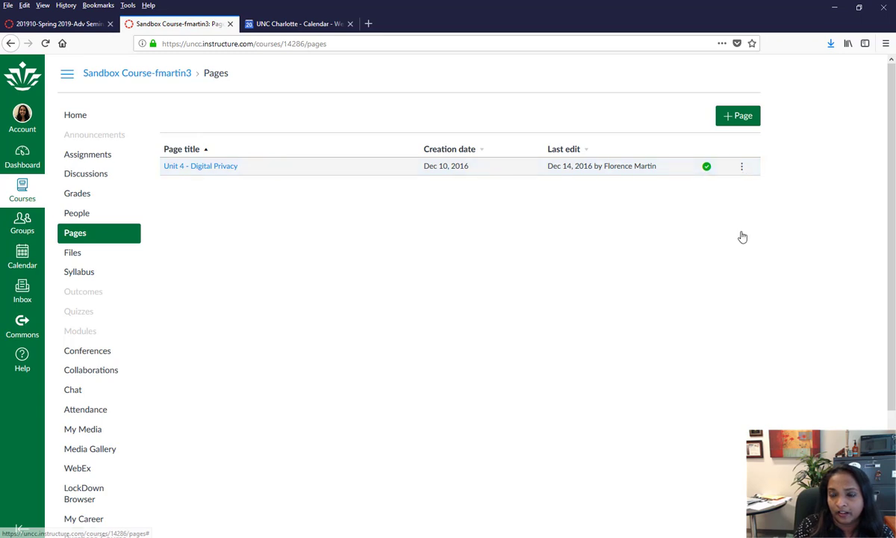
click(742, 168)
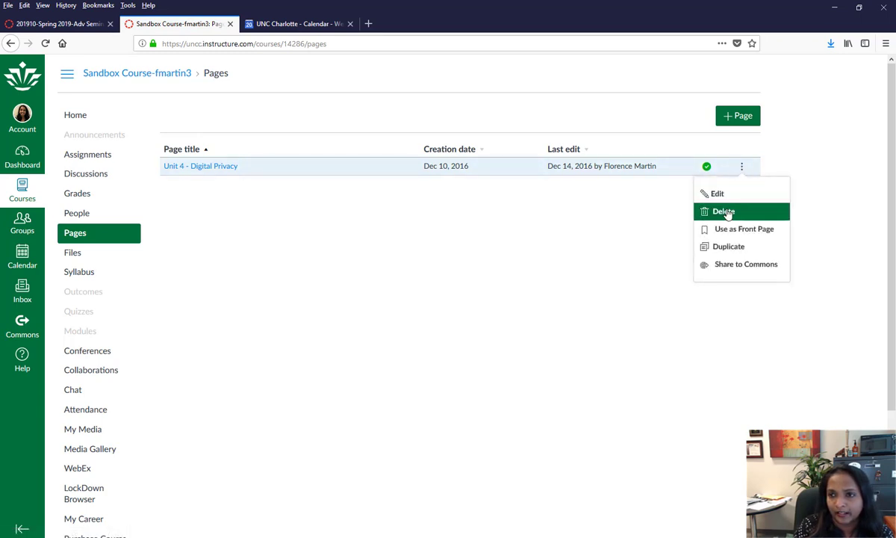
click(723, 211)
click(532, 330)
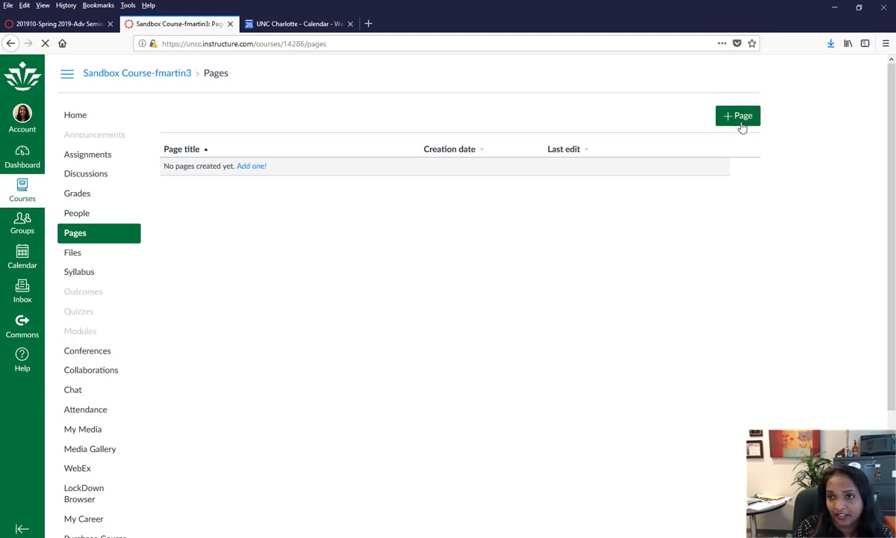
- Title a new page 'Digital Citizenship 101' and type the heading, instructor and section lines
click(230, 116)
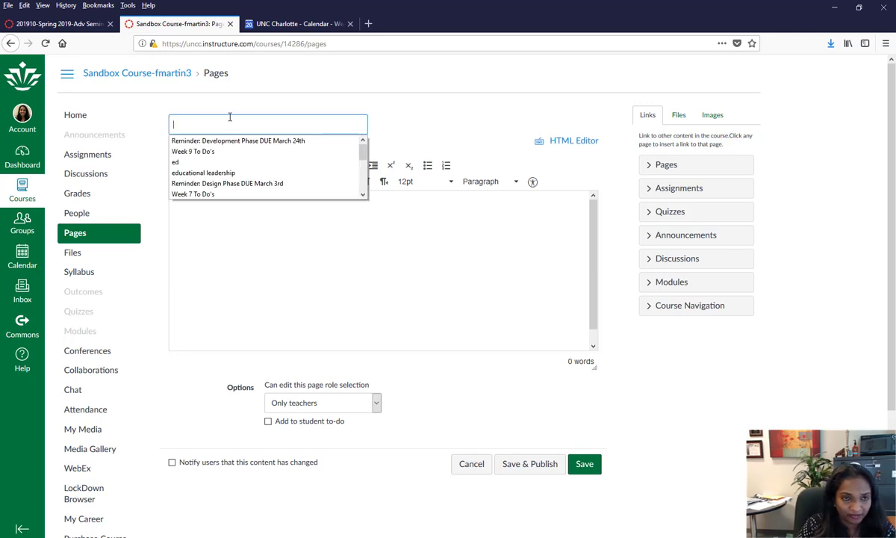
click(233, 111)
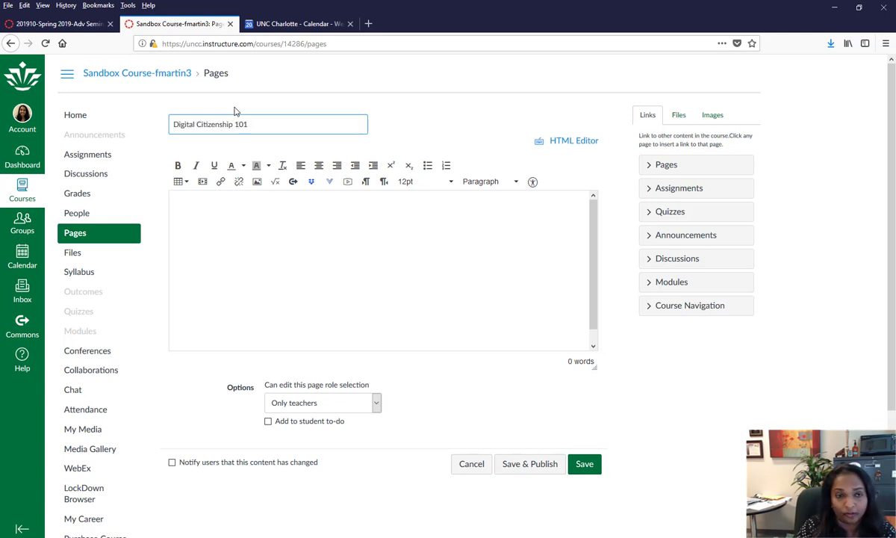
click(271, 260)
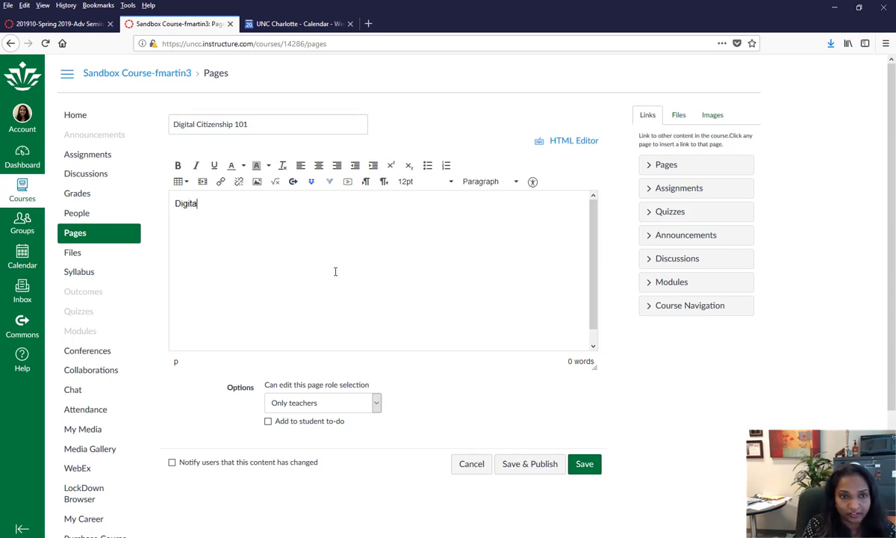
text(Digital Citizenship)
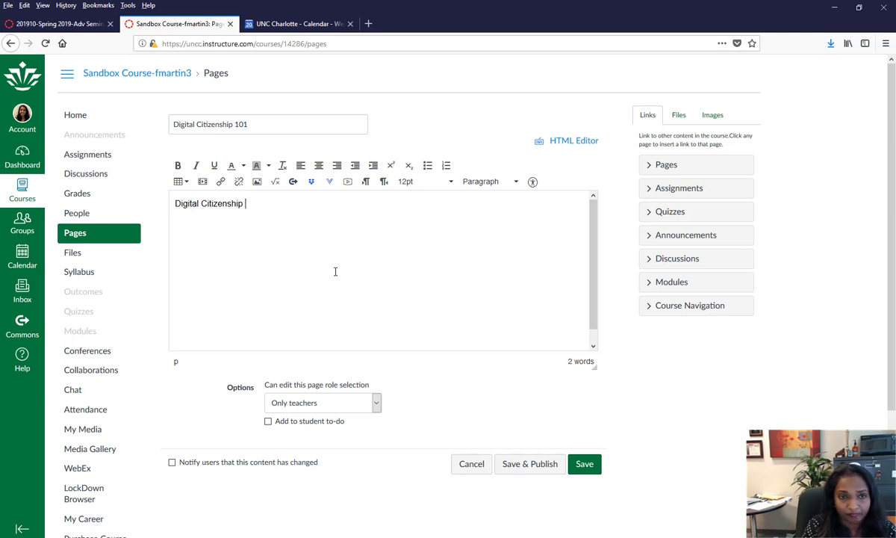
text(ou)
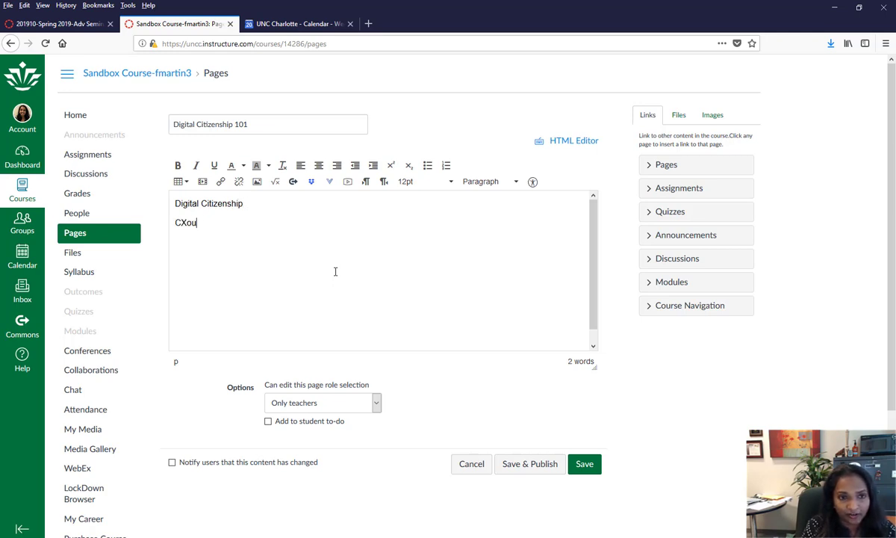
text(rseourse Instruc)
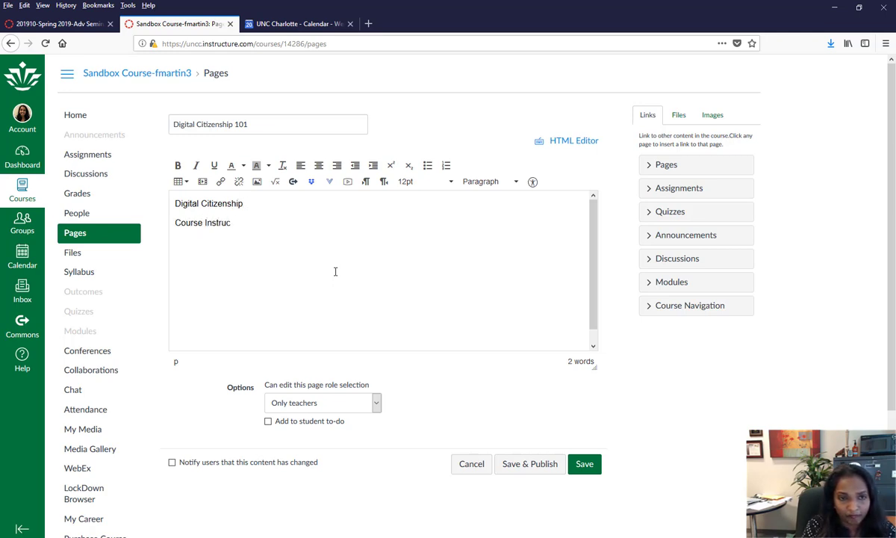
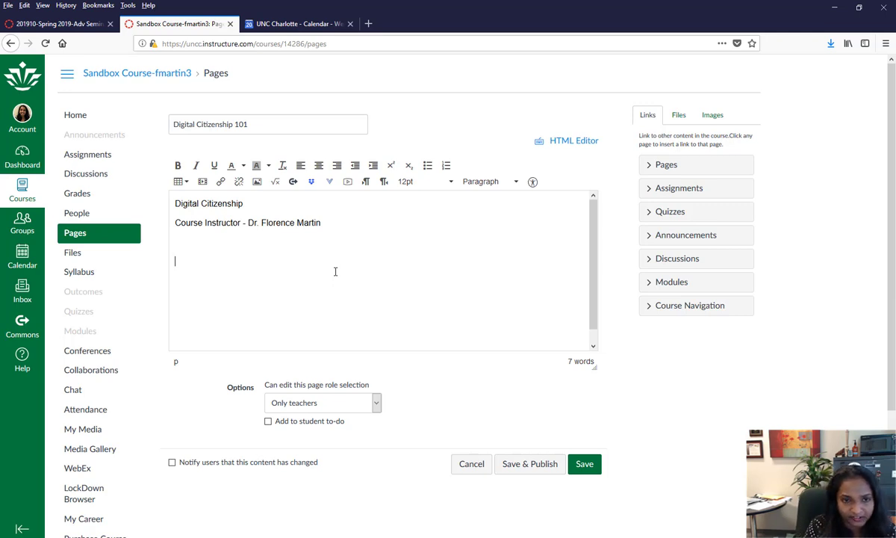
text(Cou)
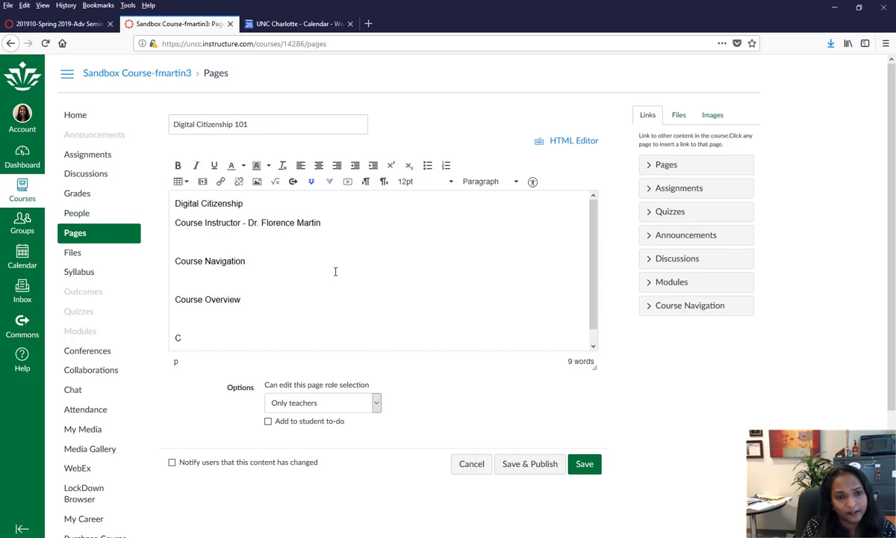
- Finish the Course Goals line, shade the Digital Citizenship line dark red, and bold the section lines
text(Goals)
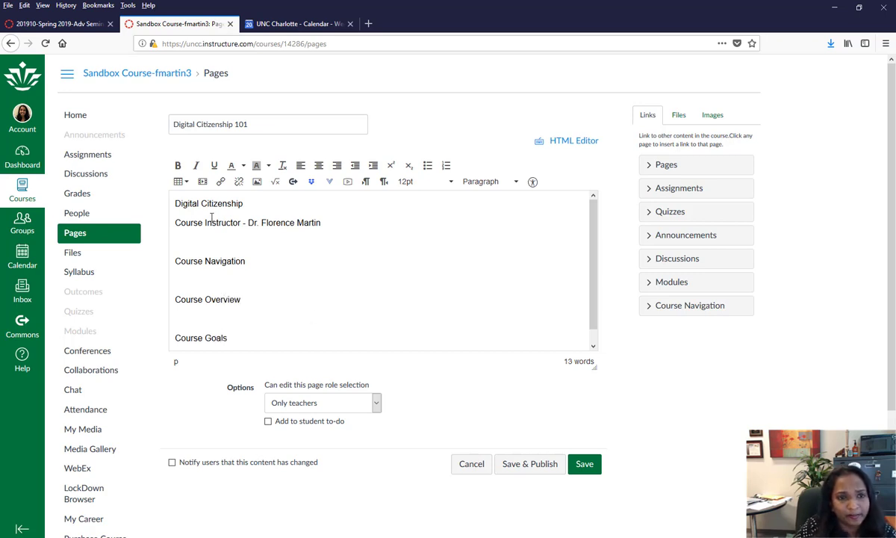
triple_click(212, 209)
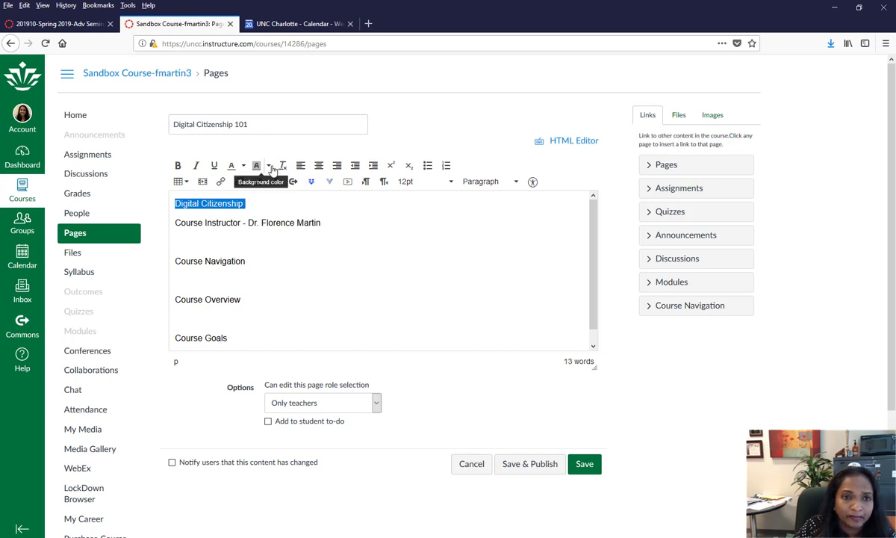
click(270, 166)
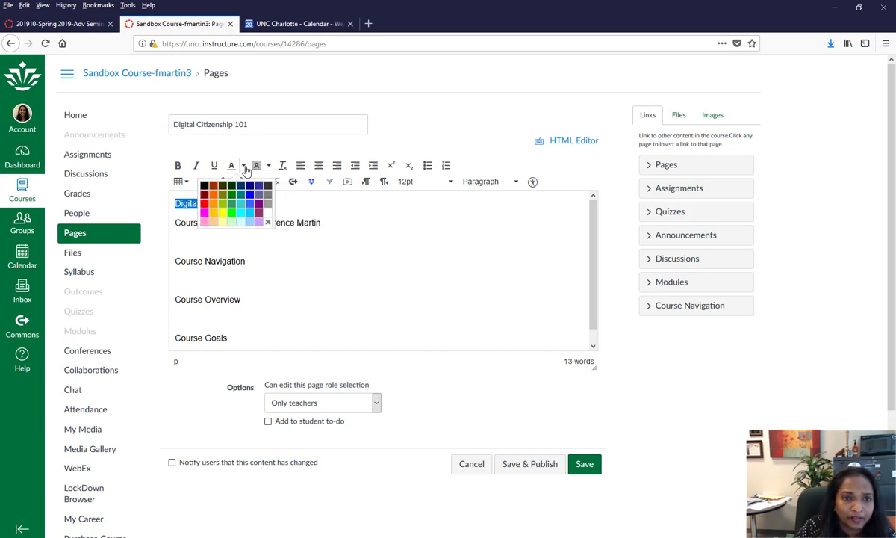
click(204, 197)
drag(251, 336, 168, 230)
click(177, 165)
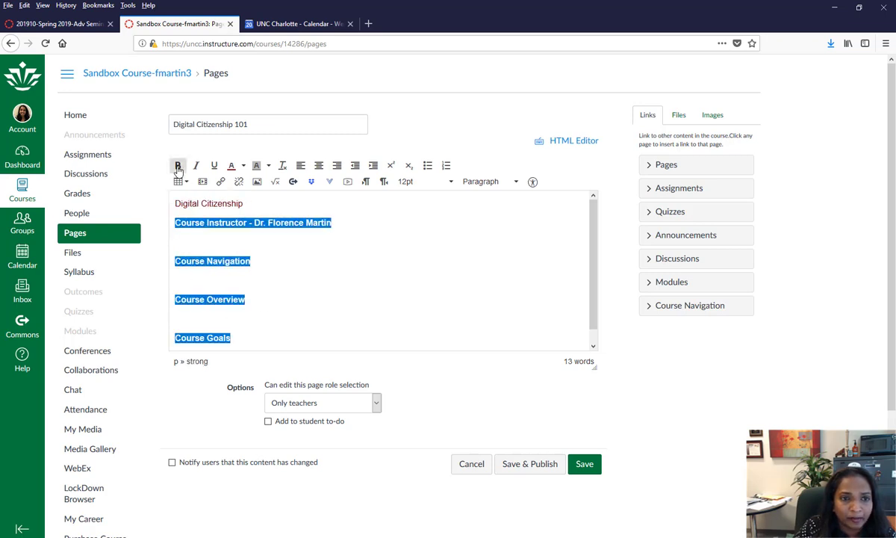
click(264, 228)
- Clear the Digital Citizenship line's colour formatting and enlarge it to 24pt
drag(238, 202, 174, 203)
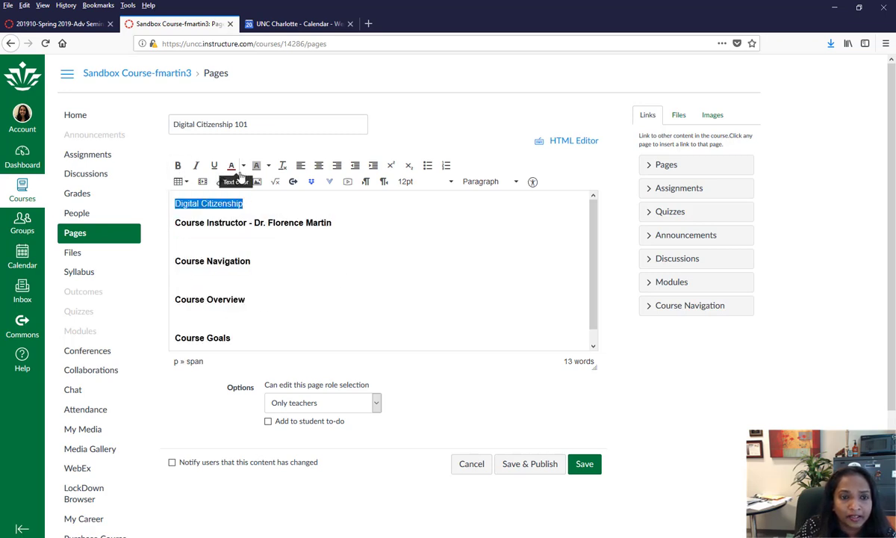
click(282, 165)
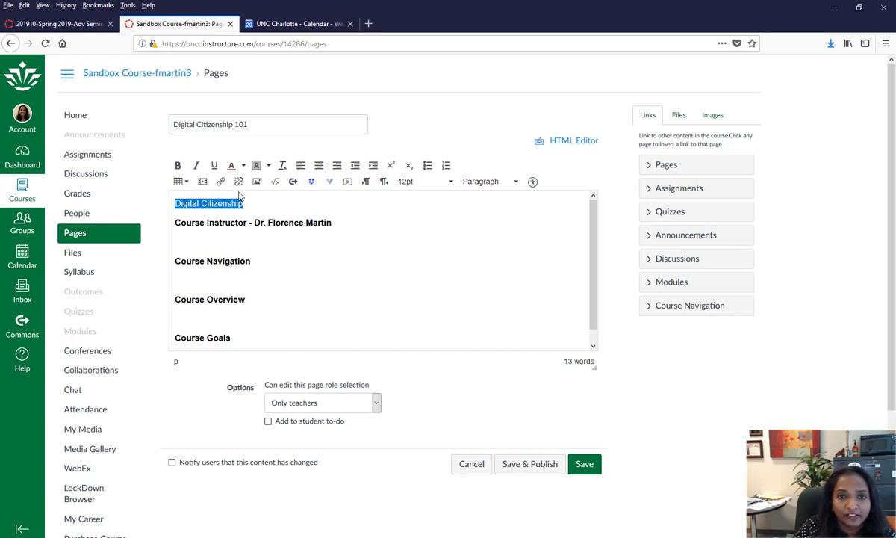
click(414, 186)
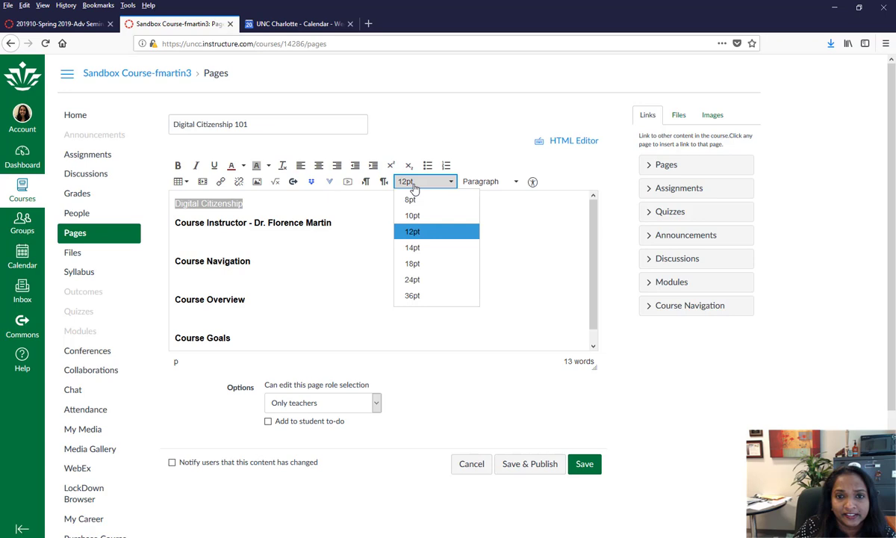
click(421, 279)
click(420, 276)
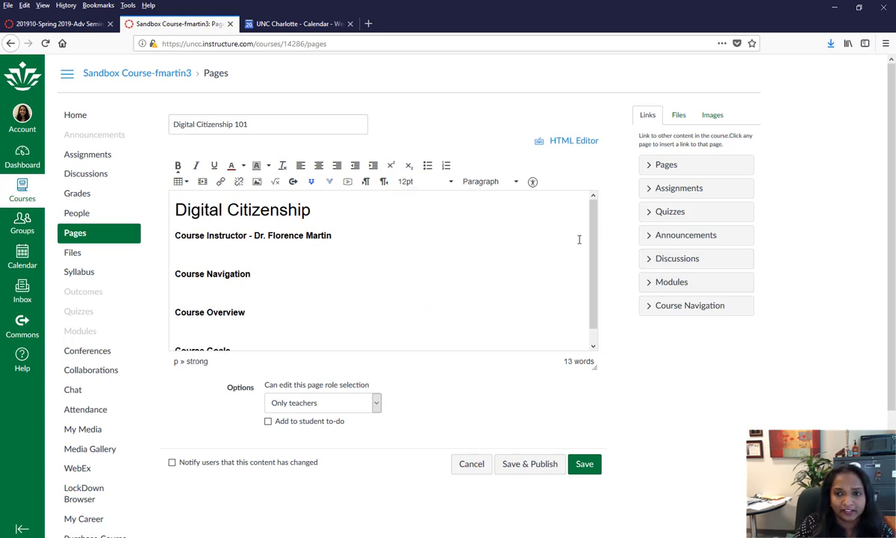
scroll(595, 295, down, 1)
scroll(595, 295, up, 1)
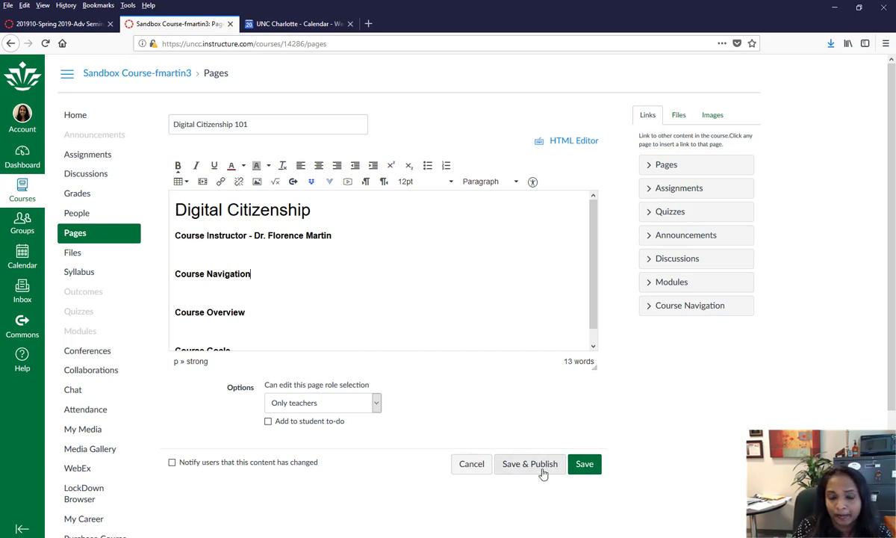
- Save Digital Citizenship 101, reopen it in the editor, and add a blank line below the heading
click(584, 465)
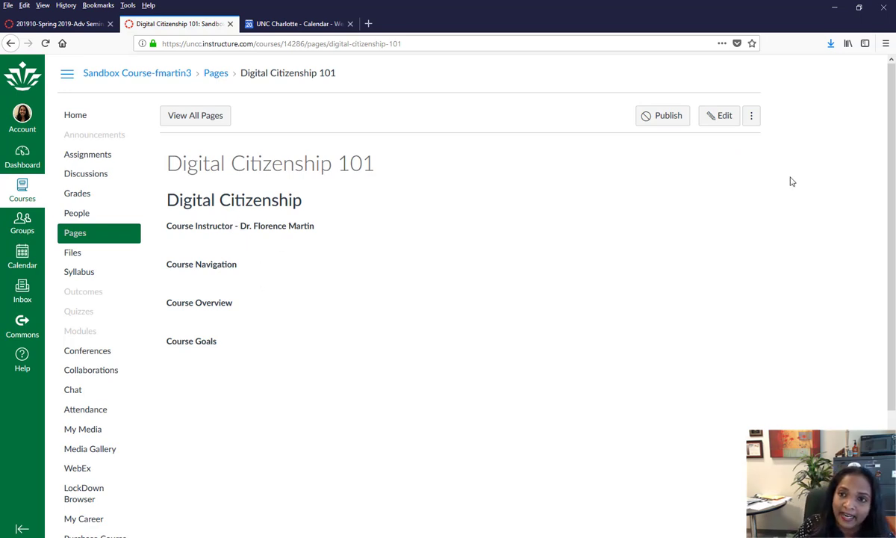
click(719, 127)
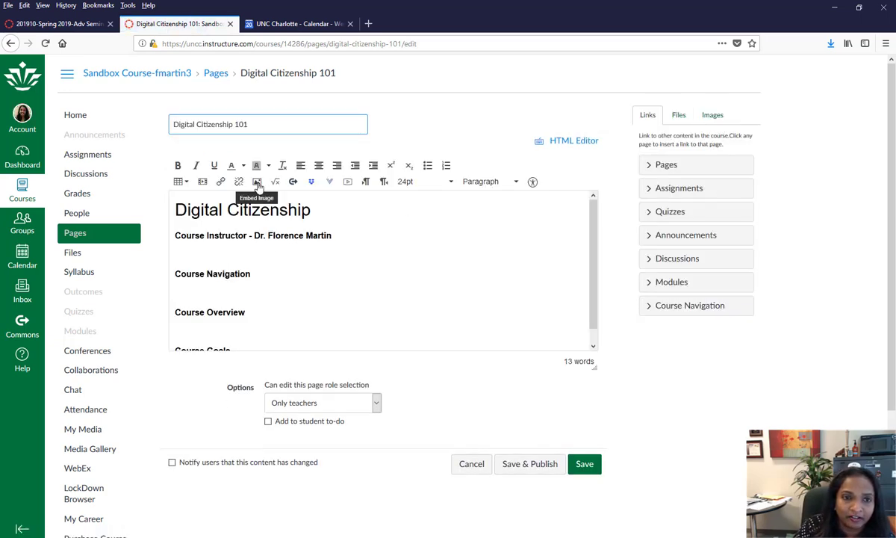
click(334, 215)
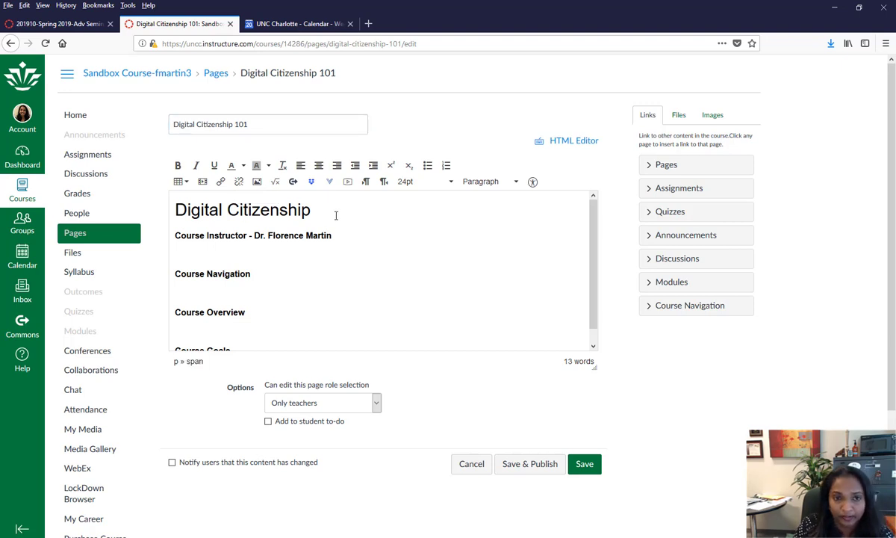
key(Return)
- Insert profile.jpg from My files > profile pictures below the Digital Citizenship heading
click(257, 182)
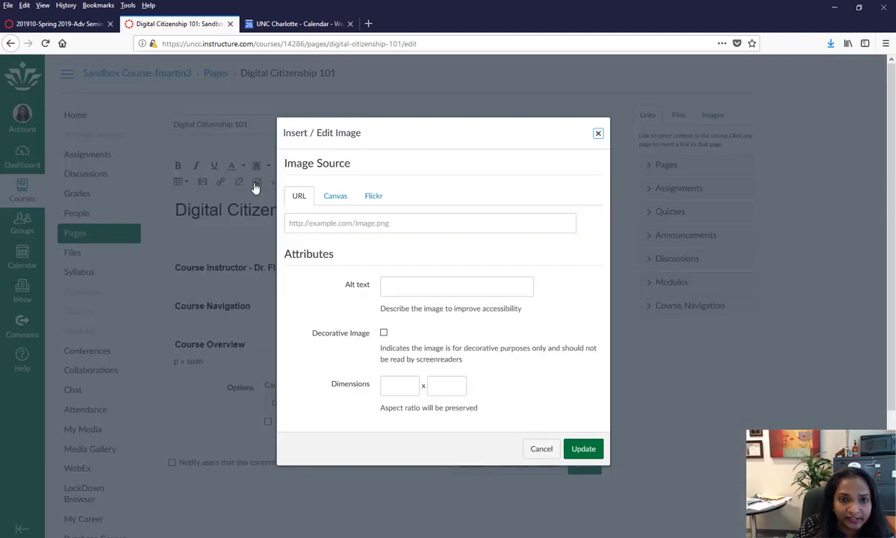
click(338, 203)
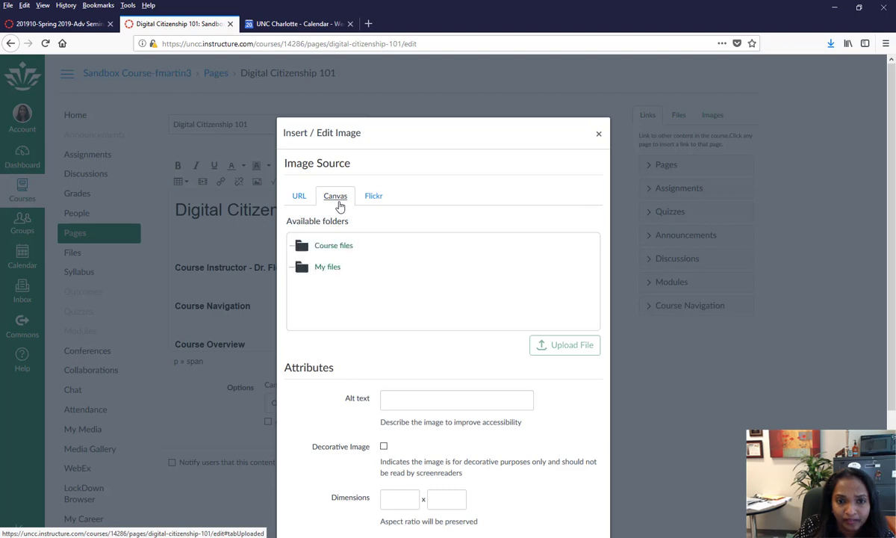
click(299, 266)
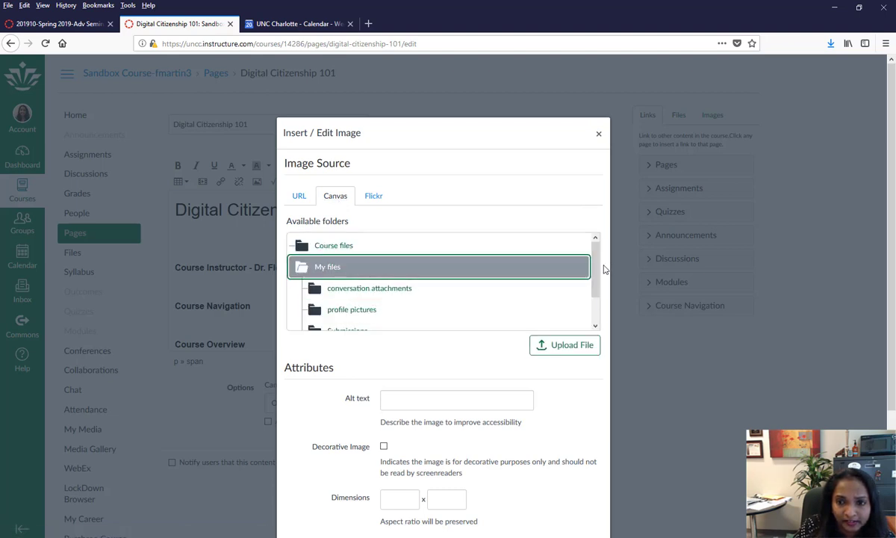
scroll(448, 284, down, 2)
click(372, 276)
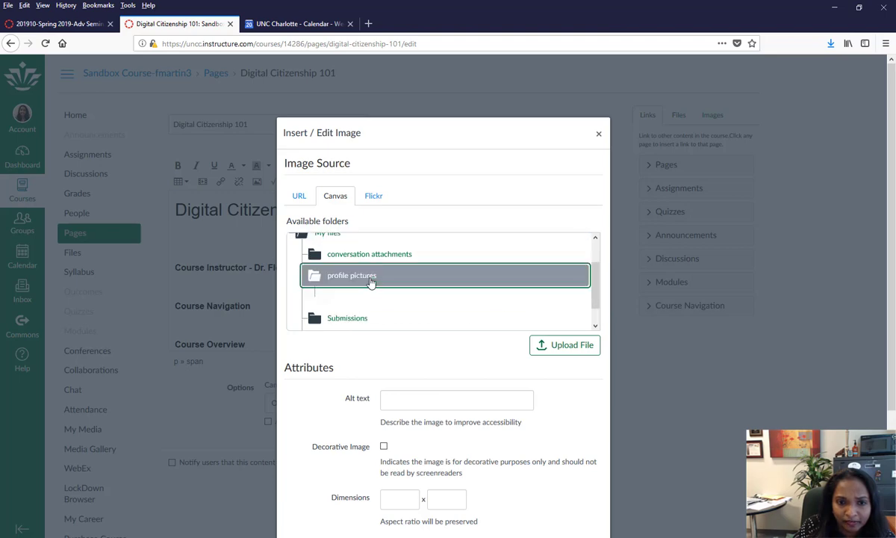
click(371, 297)
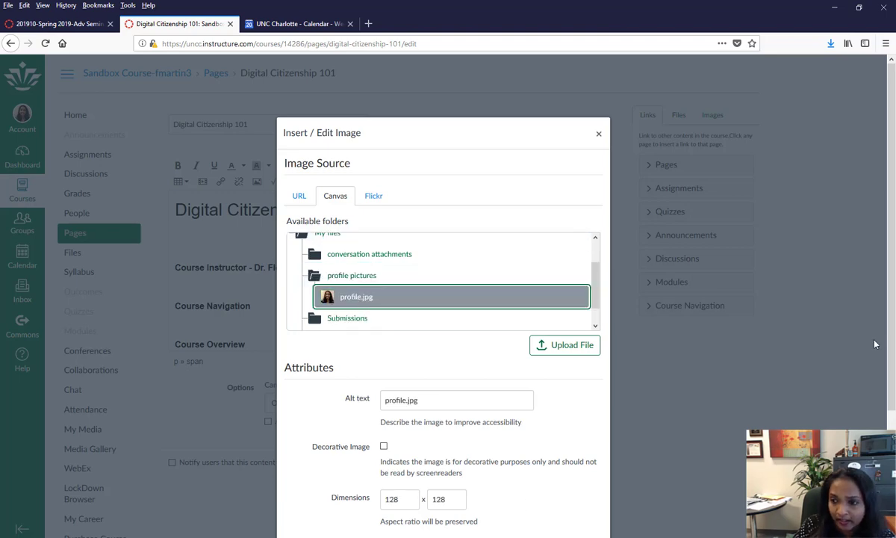
scroll(546, 446, down, 3)
click(583, 432)
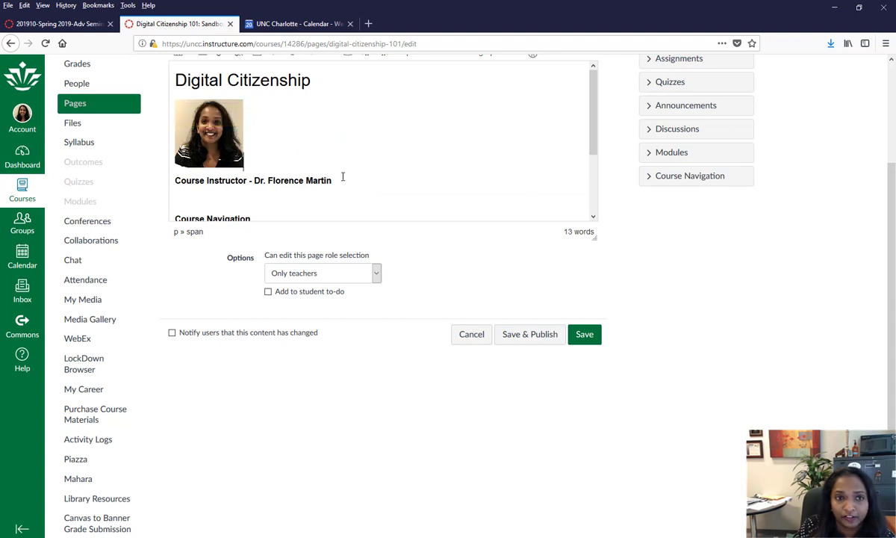
drag(890, 293, 890, 200)
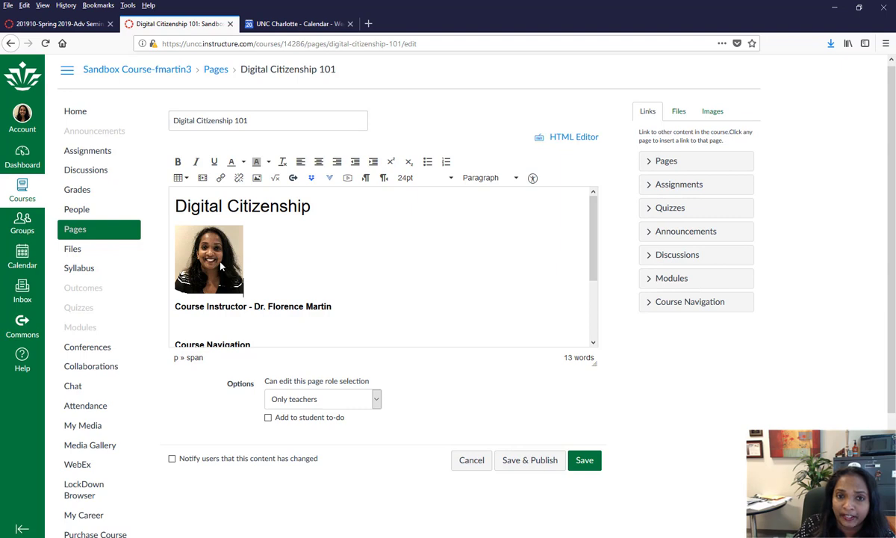
- Save and publish Digital Citizenship 101, toggle Published off and on, then return to All Pages
click(519, 470)
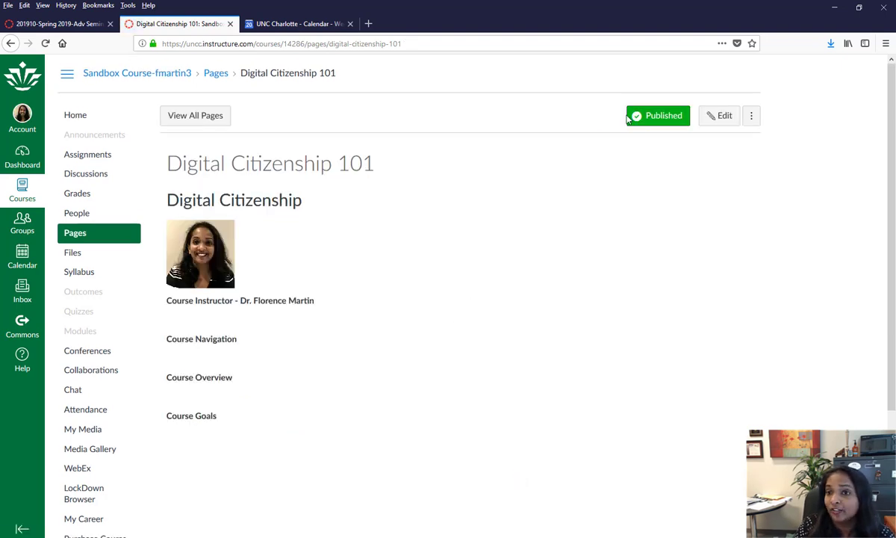
click(664, 124)
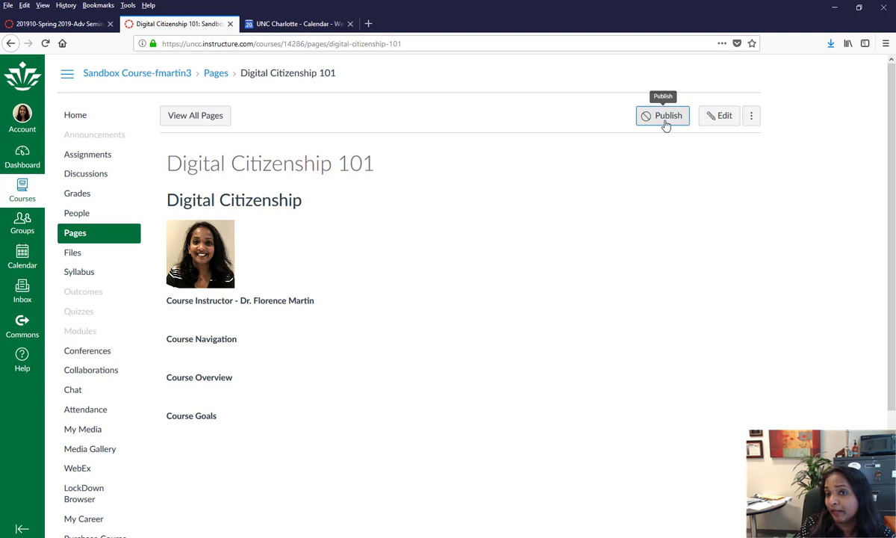
click(665, 124)
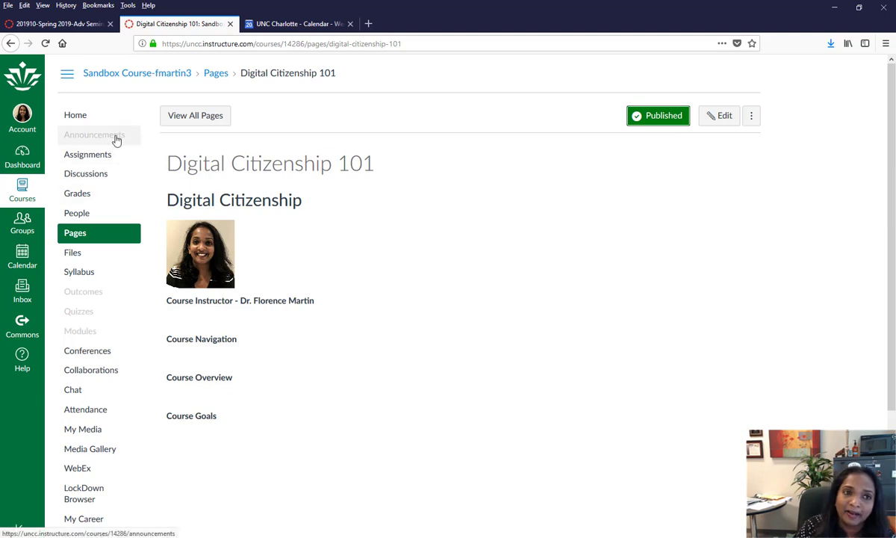
click(194, 116)
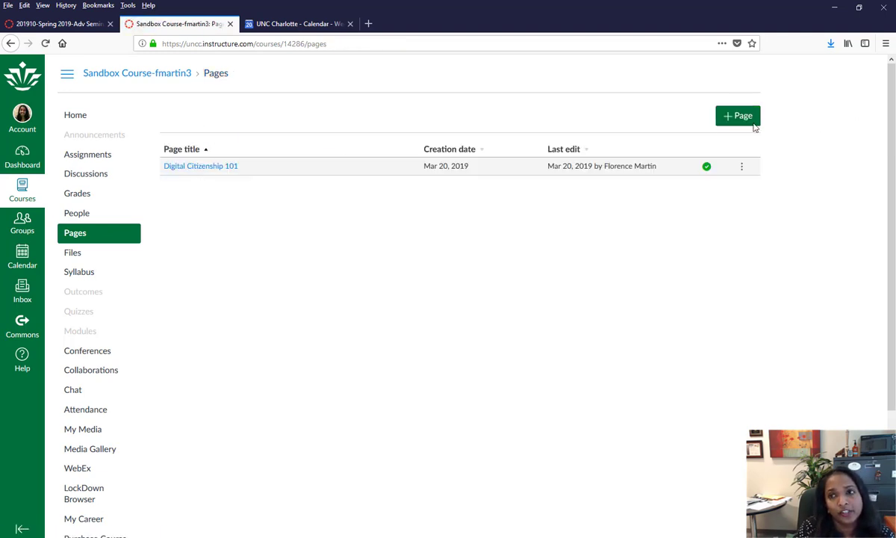
- Create and publish 'Module 1 Overview' with Overview, Learning Objectives and Learning Activities lines
click(723, 123)
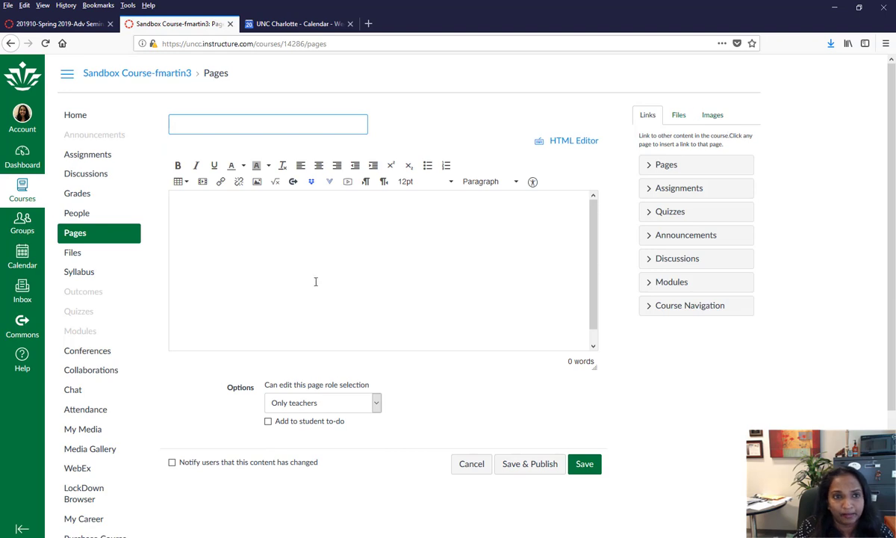
text(Module 1 Overview)
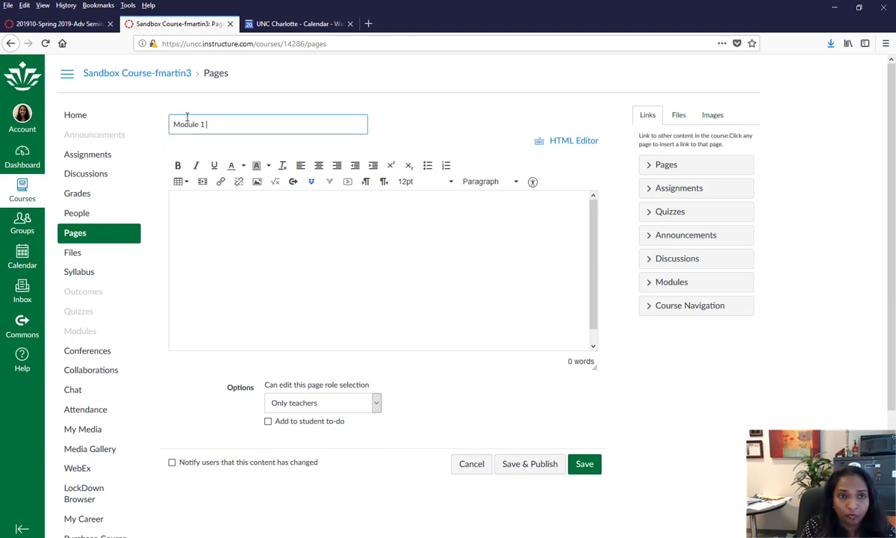
click(370, 249)
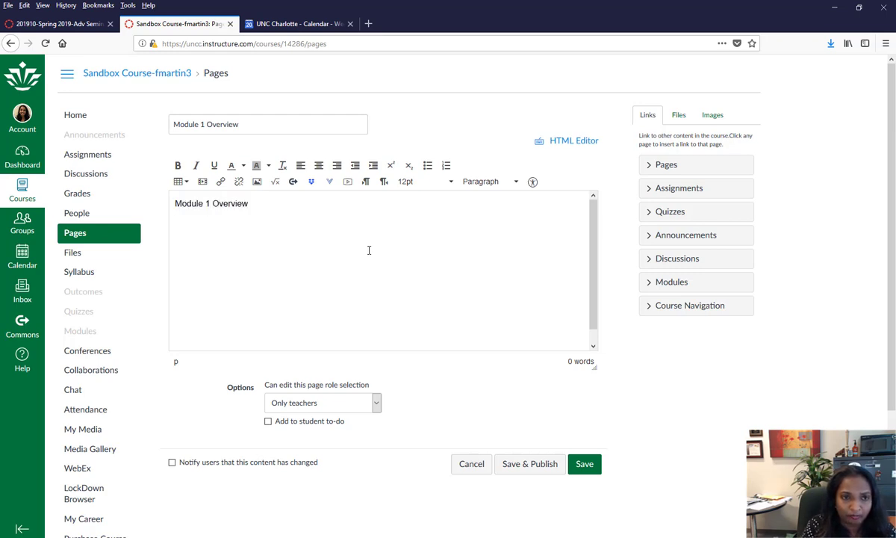
key(Return)
key(Return)
text(Module 1 Learning Objectives  )
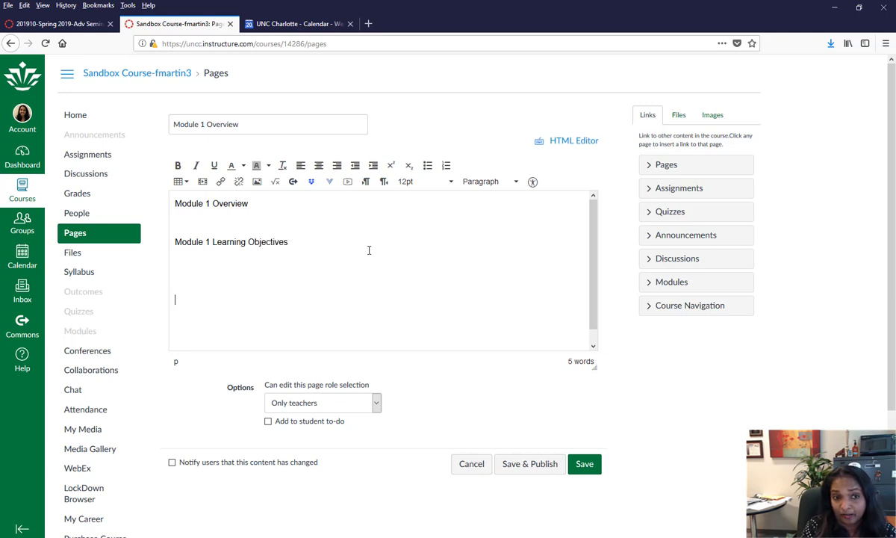
text(Module 1 Learning Activities)
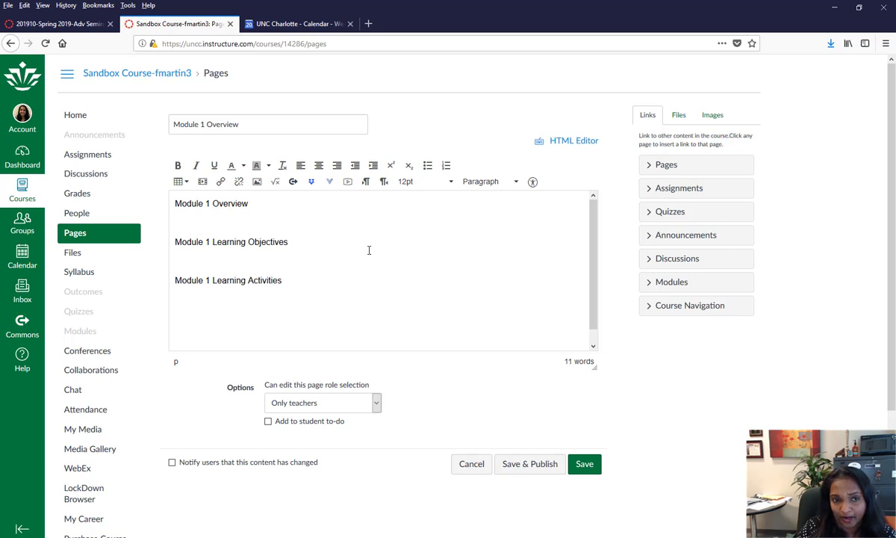
click(546, 469)
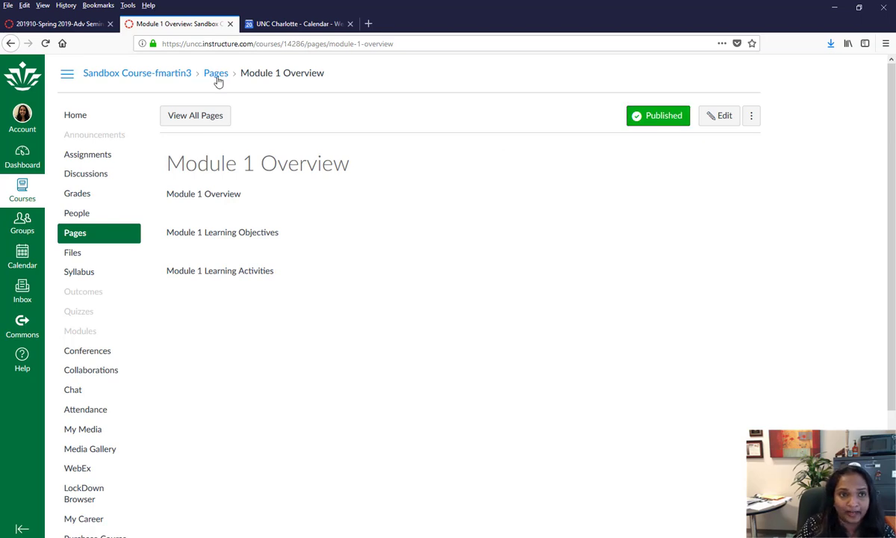
- Set Digital Citizenship 101 as the course front page from the All Pages list
click(209, 118)
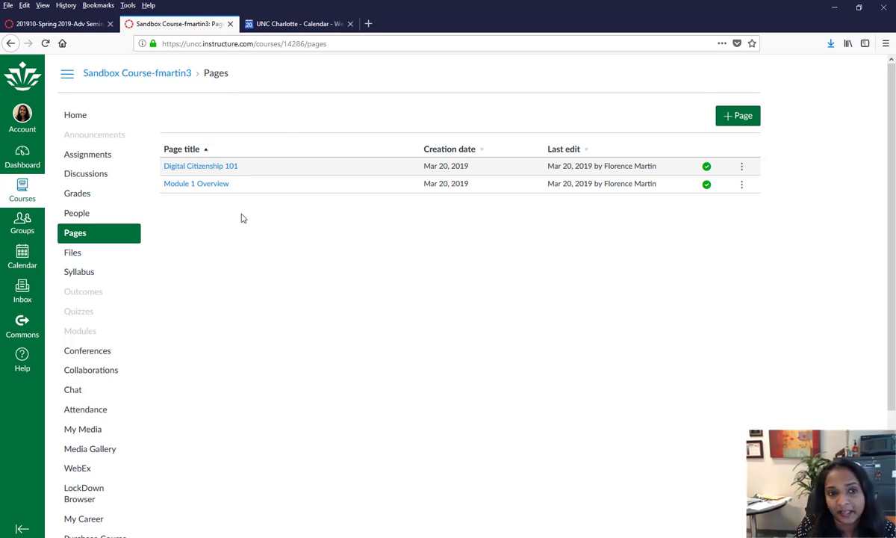
click(742, 168)
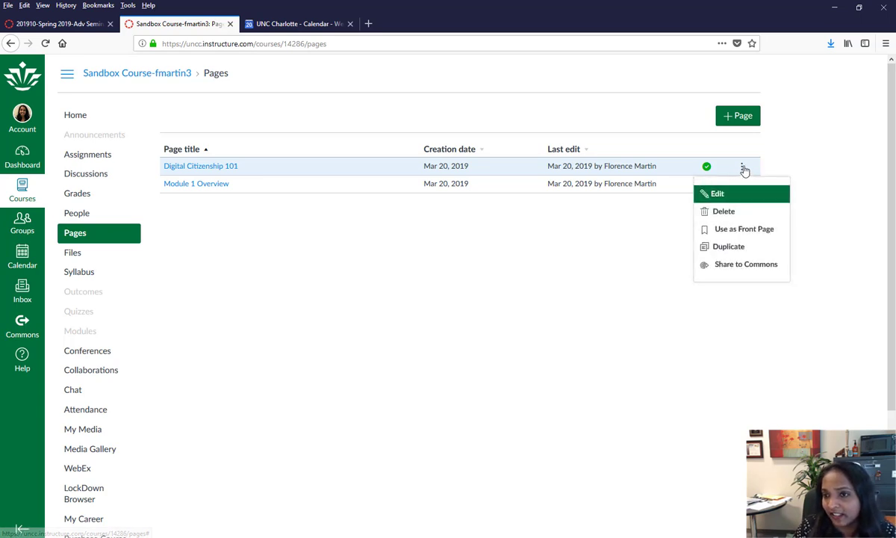
click(755, 233)
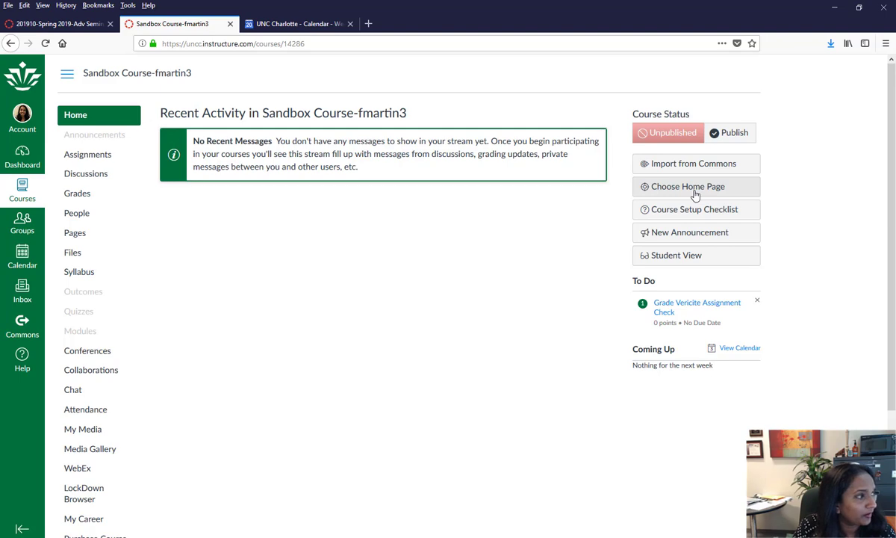
- Change the course home page layout to Pages Front Page and save
click(694, 194)
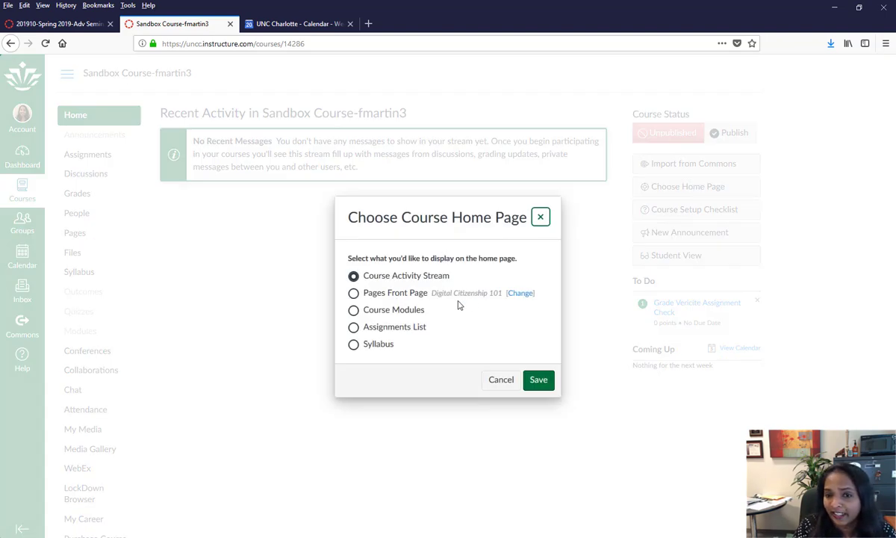
click(354, 293)
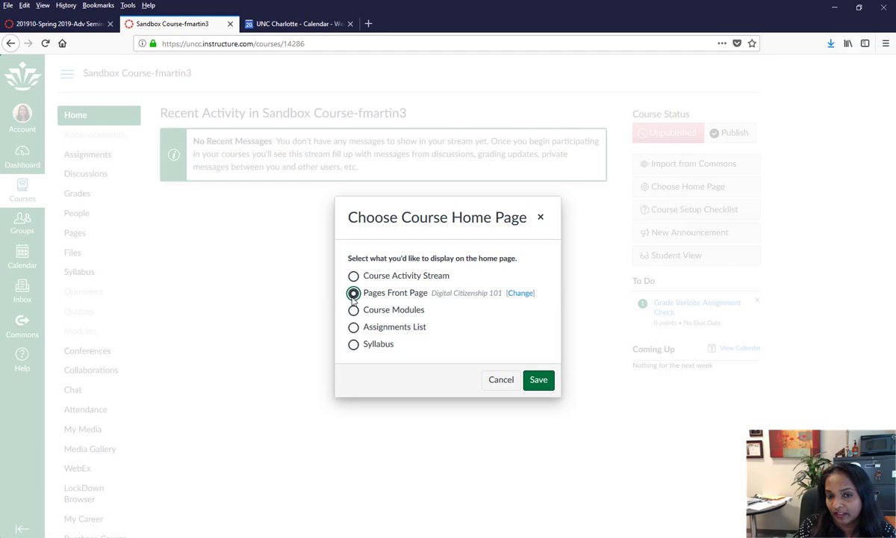
click(541, 381)
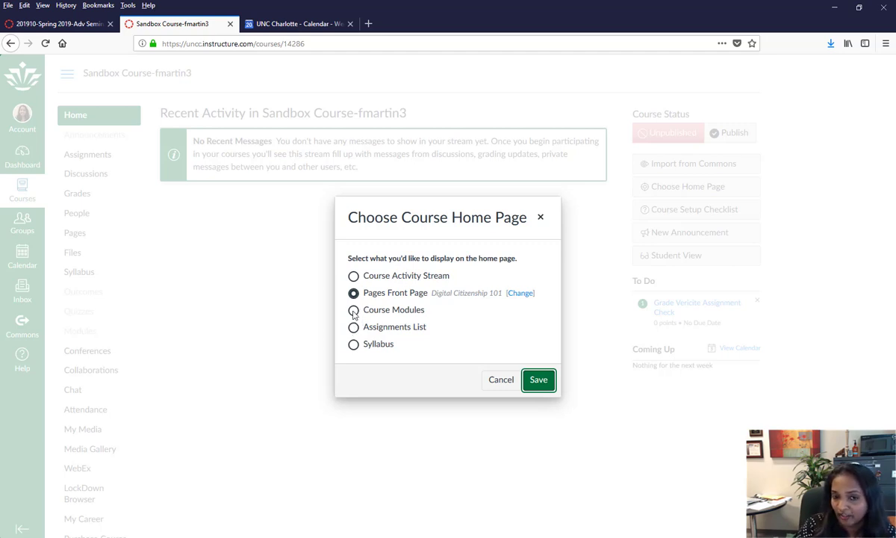
click(545, 387)
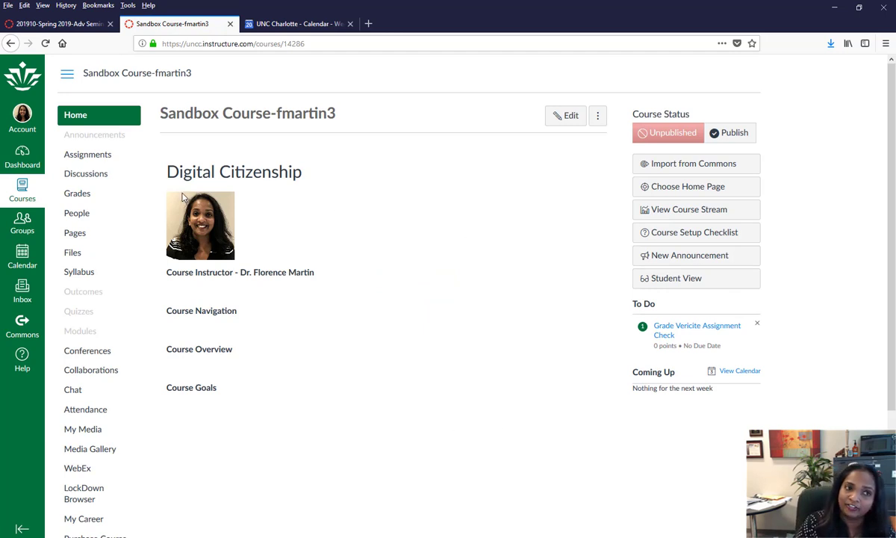
- Reload the course home, then open Assignments to see the Vericite Assignment Check assignment
click(88, 121)
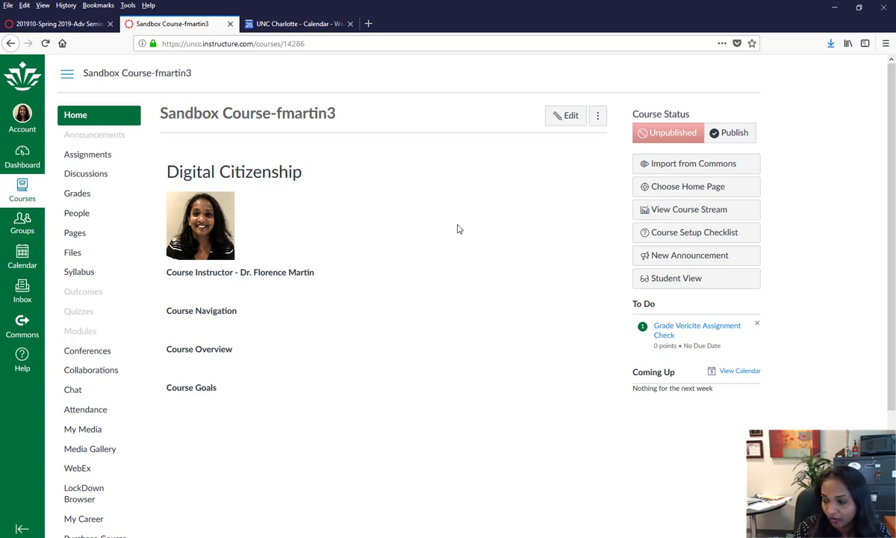
click(73, 165)
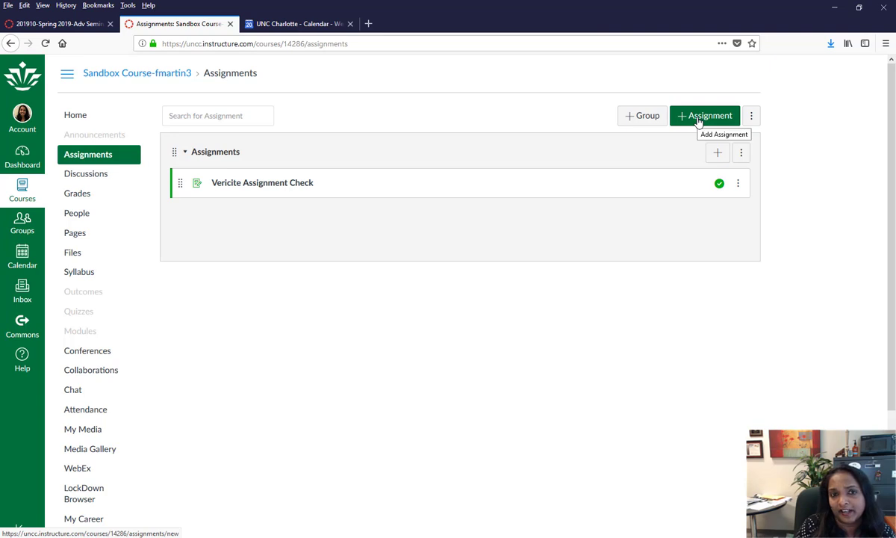
- Create a new assignment named 'Project 1'
click(697, 122)
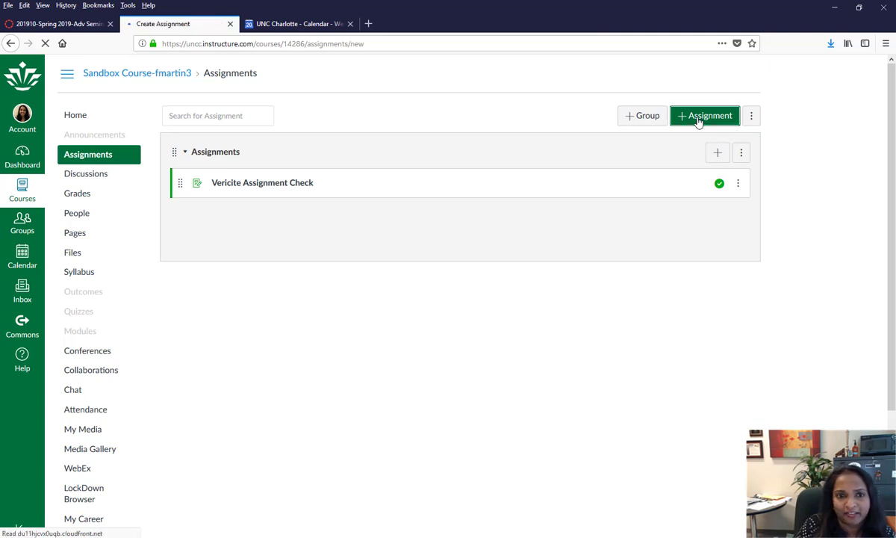
click(337, 149)
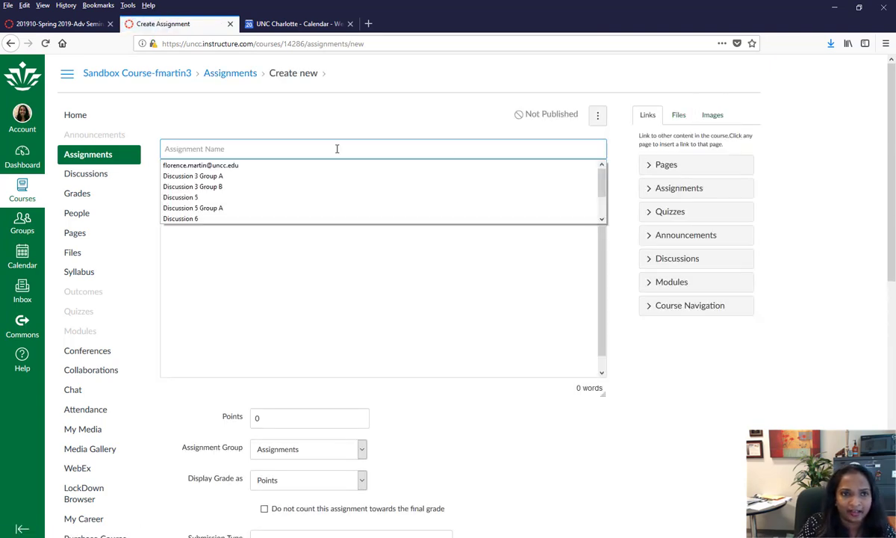
text(Project 1)
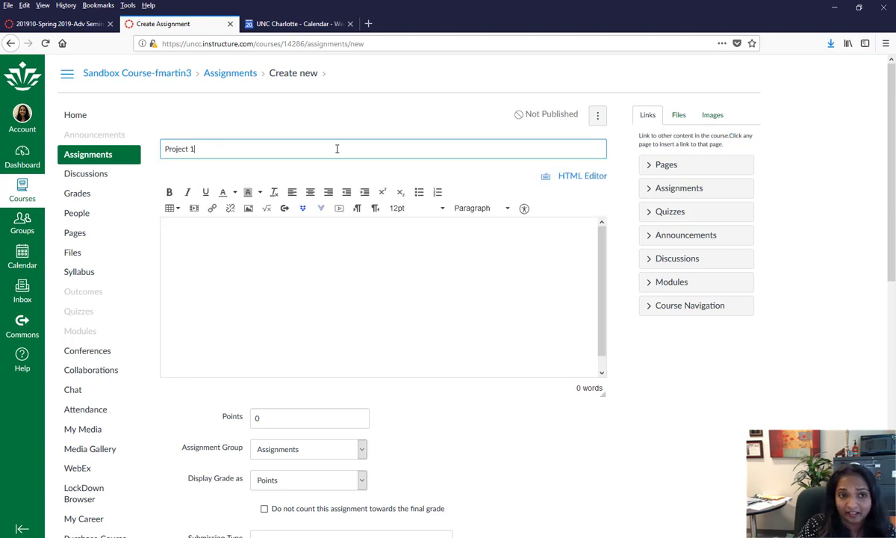
- Enter the description 'In this project the student will...', correcting 'thsi' to 'this'
click(366, 254)
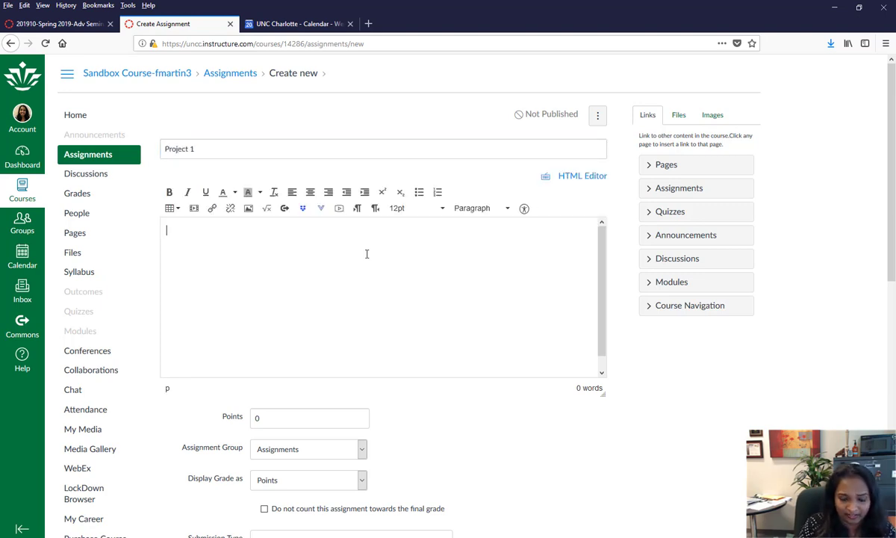
text(In thsi project )
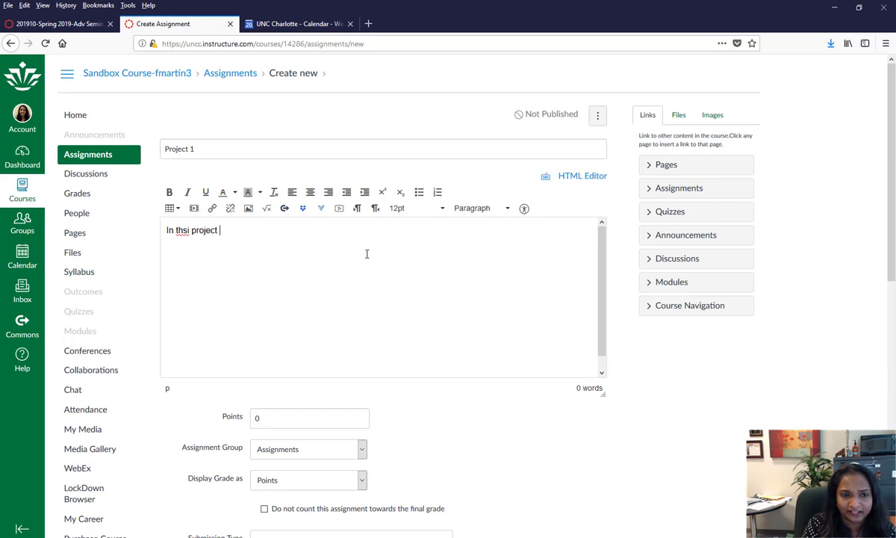
text(the student will...)
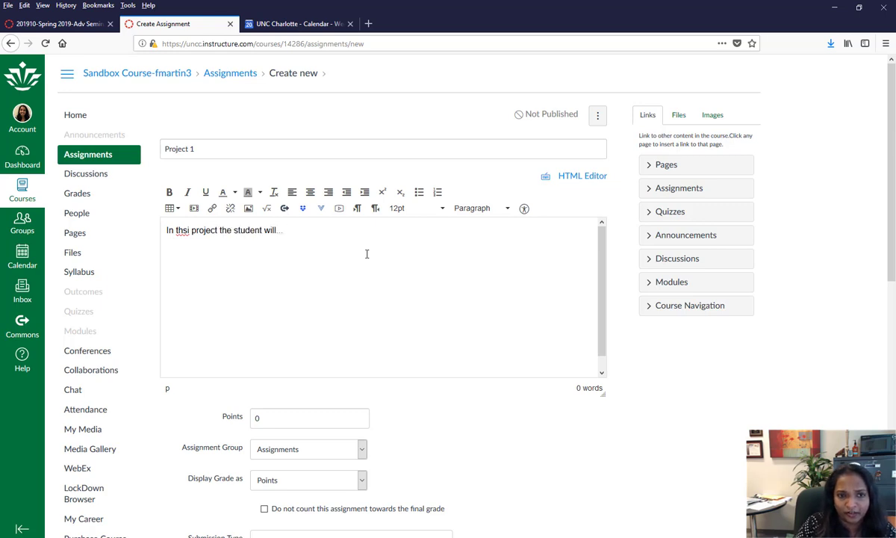
right_click(179, 230)
click(199, 233)
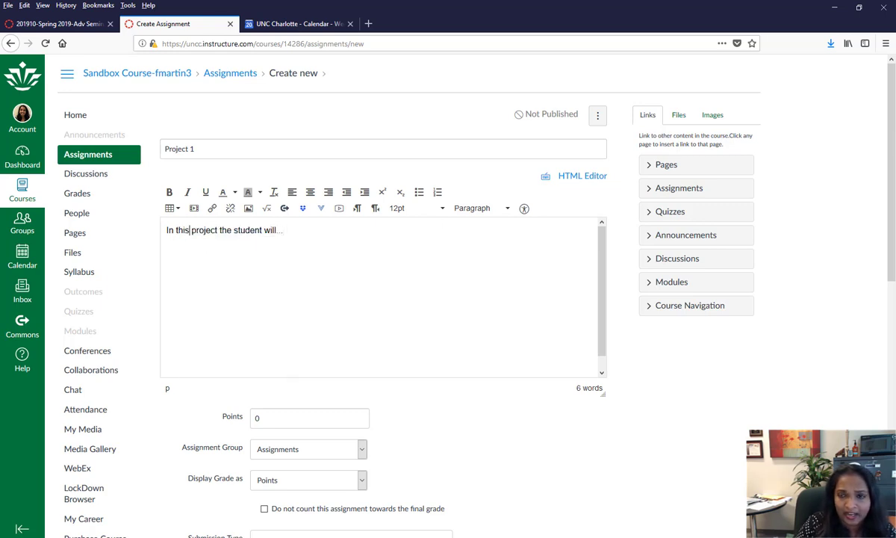
scroll(260, 238, down, 5)
- Make Project 1 worth 50 points and accept File Uploads as online entry
double_click(280, 193)
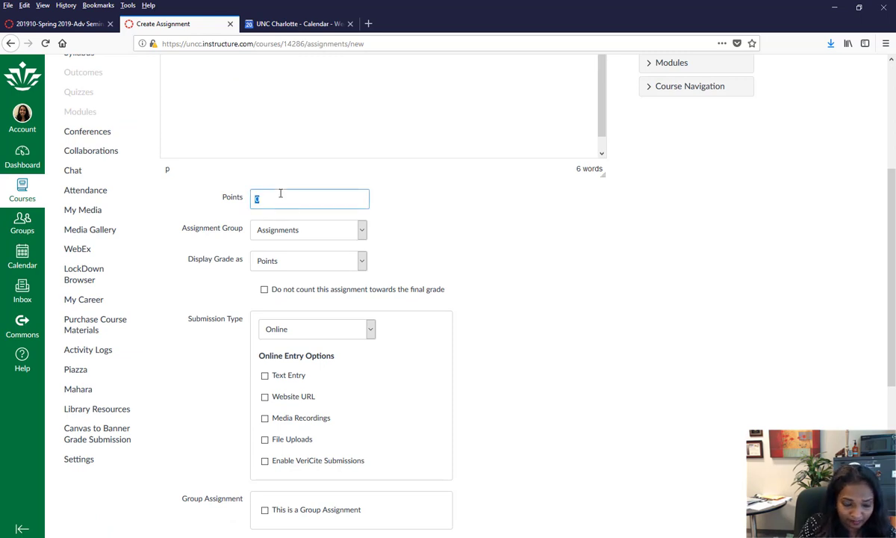
click(533, 210)
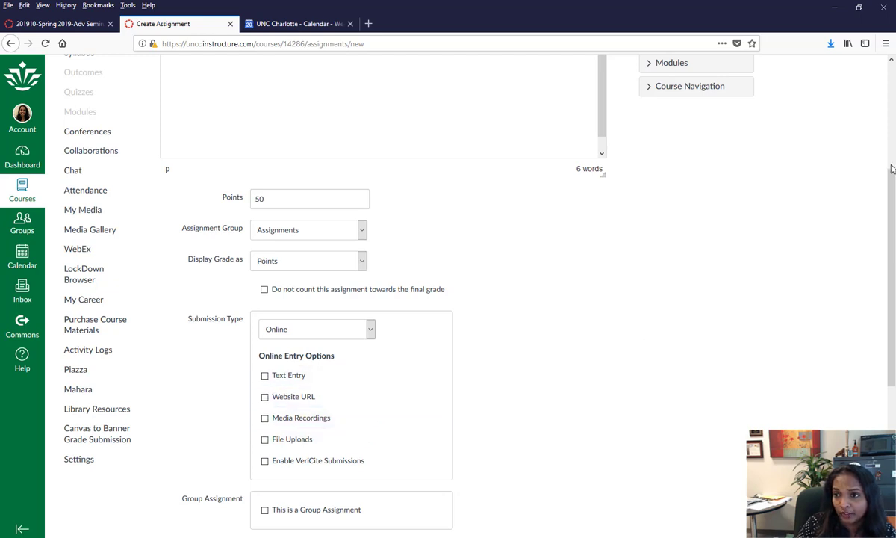
scroll(891, 169, down, 3)
click(289, 309)
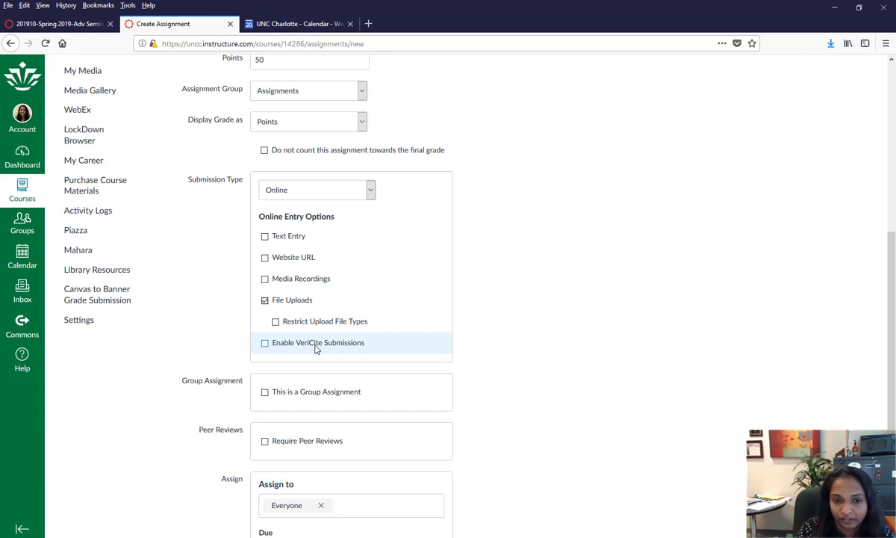
- Set the due date to April 30, 2019 at 11:59pm
scroll(316, 349, down, 2)
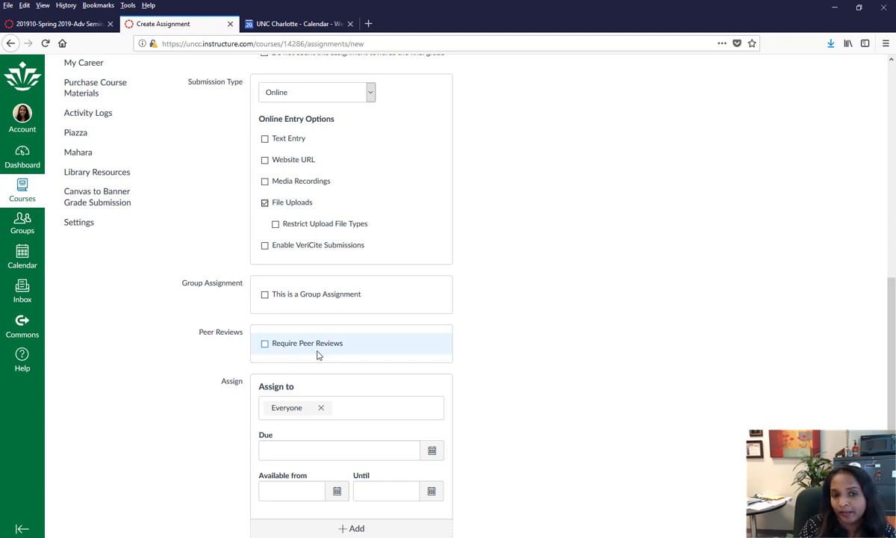
click(304, 448)
click(431, 453)
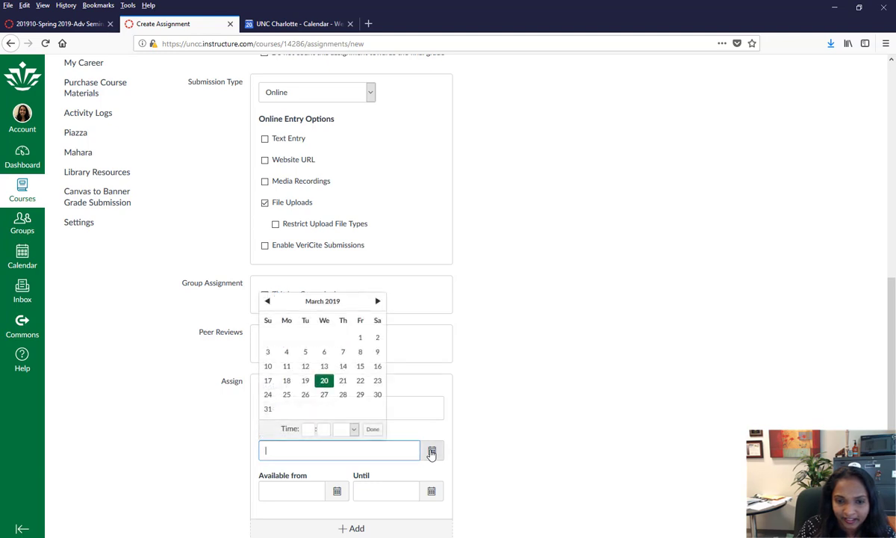
click(377, 302)
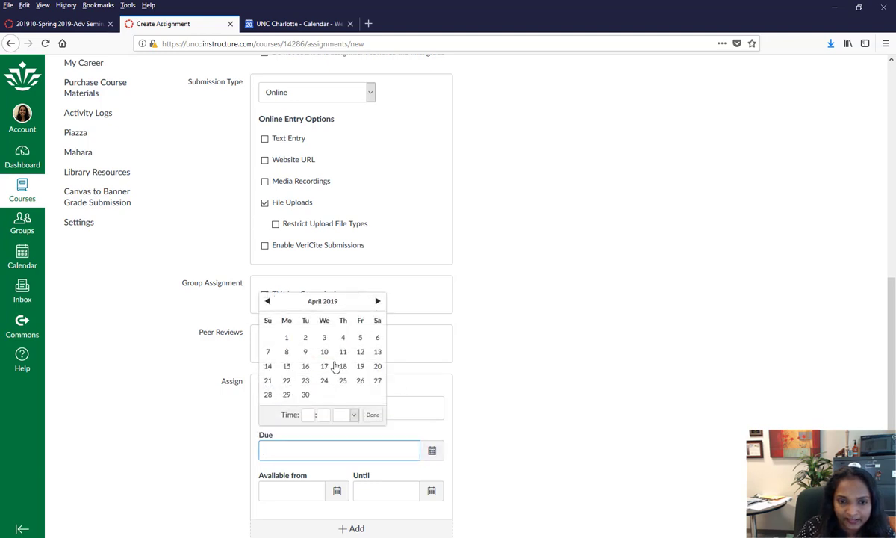
click(305, 394)
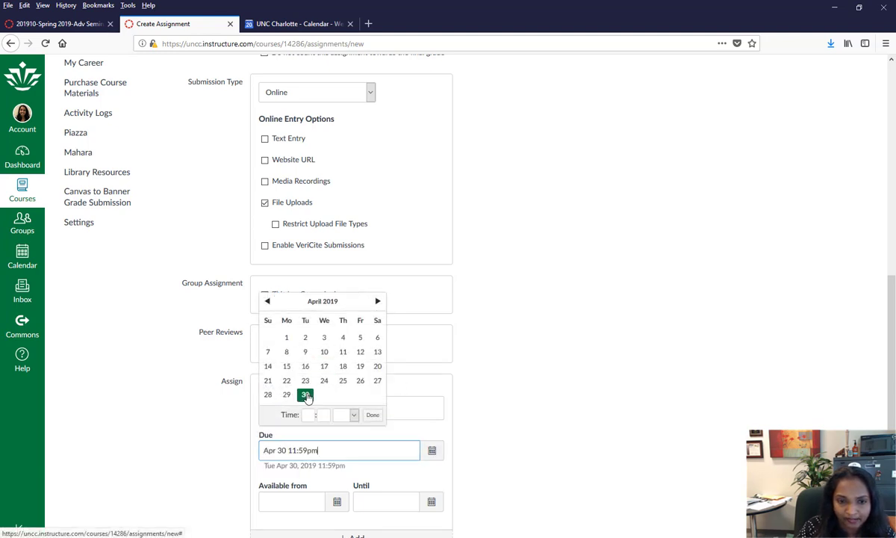
click(485, 459)
scroll(522, 470, down, 2)
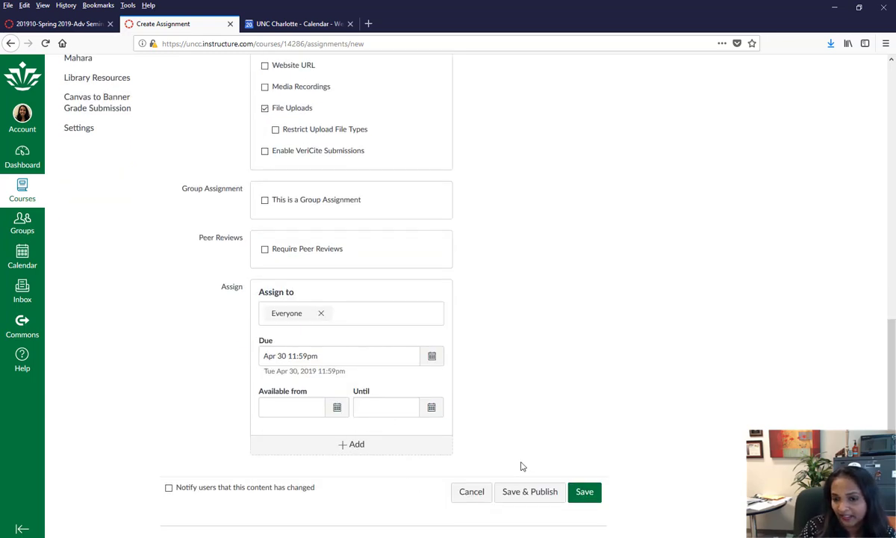
- Save & Publish Project 1 (50 points, file uploads, due Apr 30)
click(520, 491)
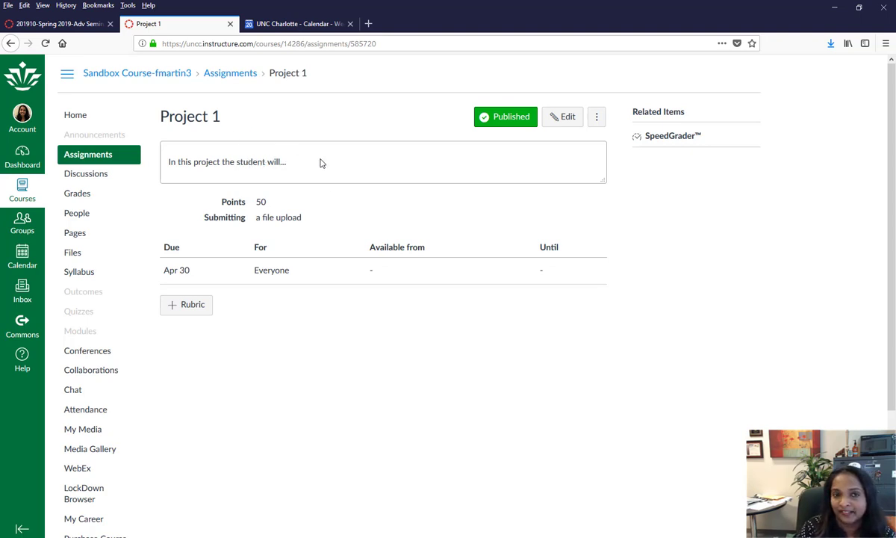
click(687, 142)
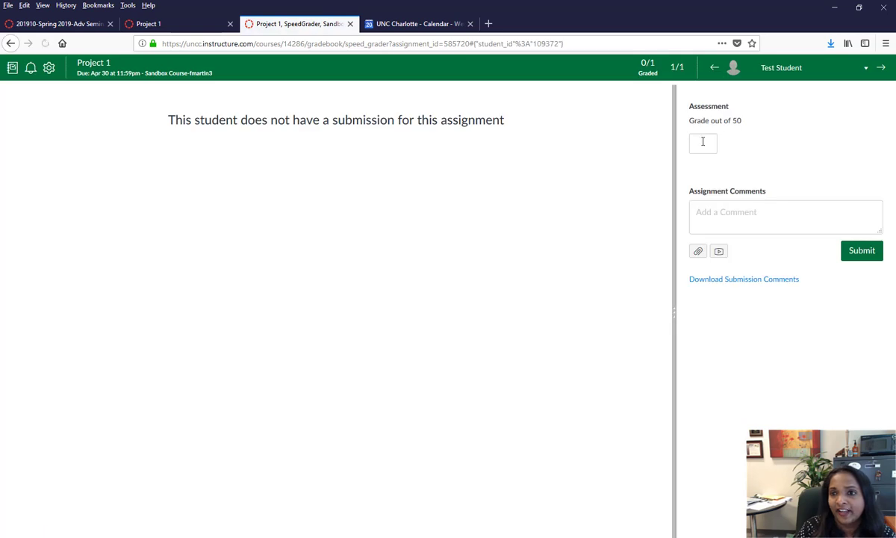
click(865, 70)
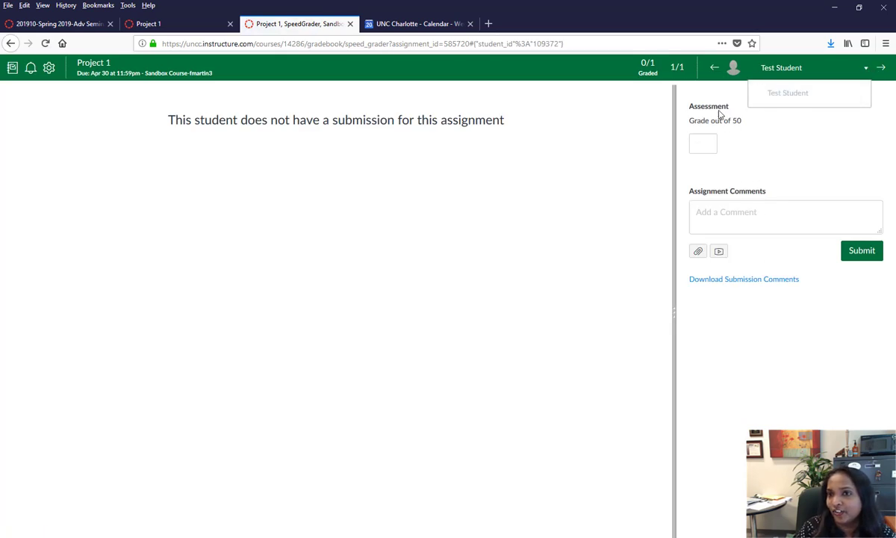
click(350, 24)
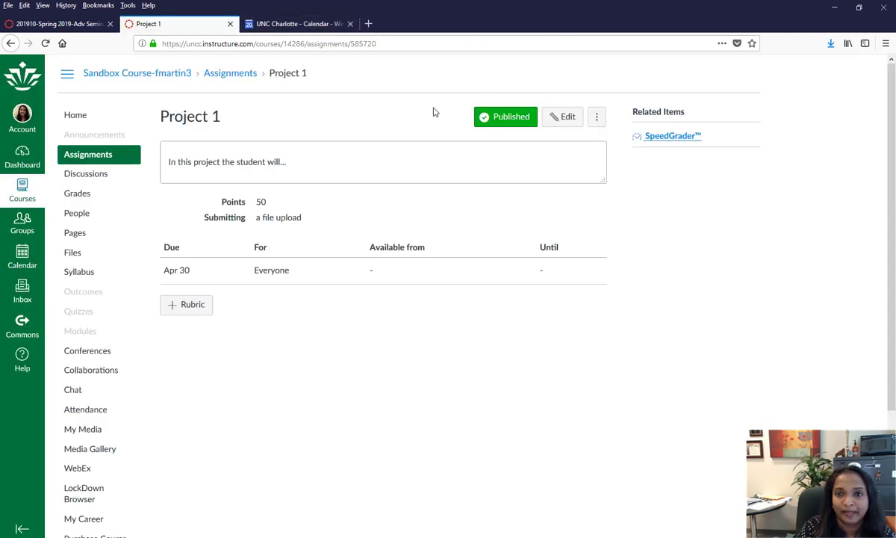
click(567, 119)
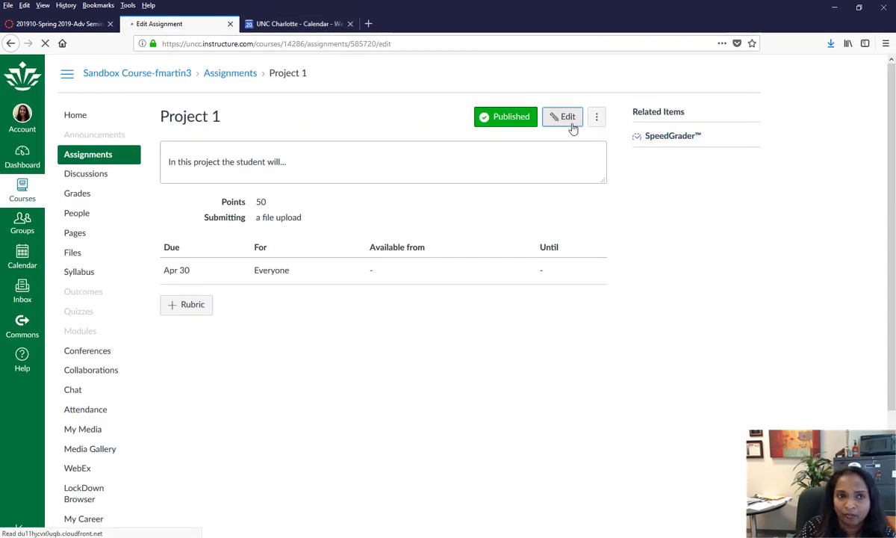
drag(892, 216, 894, 149)
drag(894, 149, 894, 391)
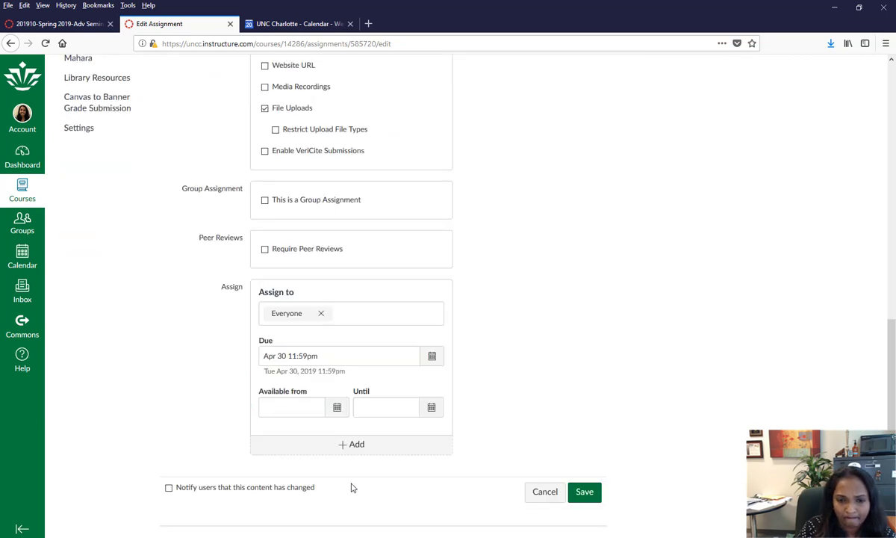
click(362, 448)
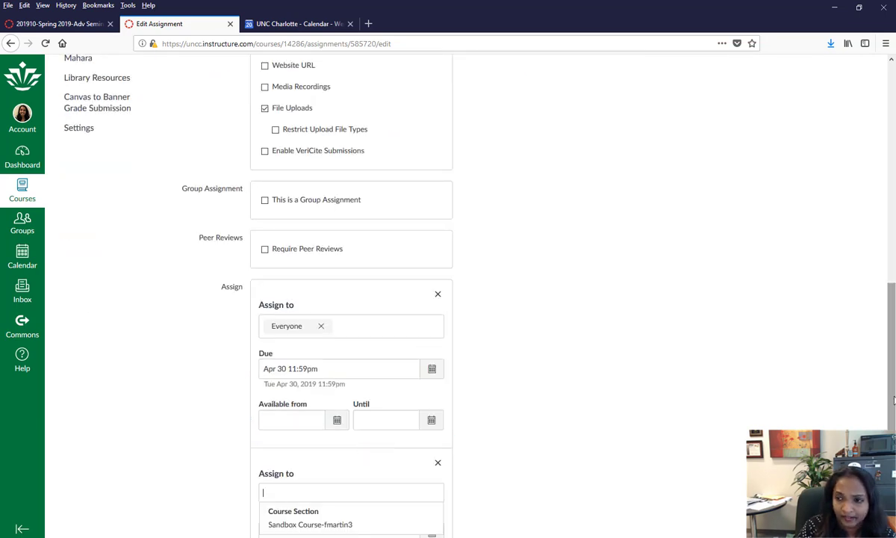
scroll(894, 400, down, 3)
click(579, 465)
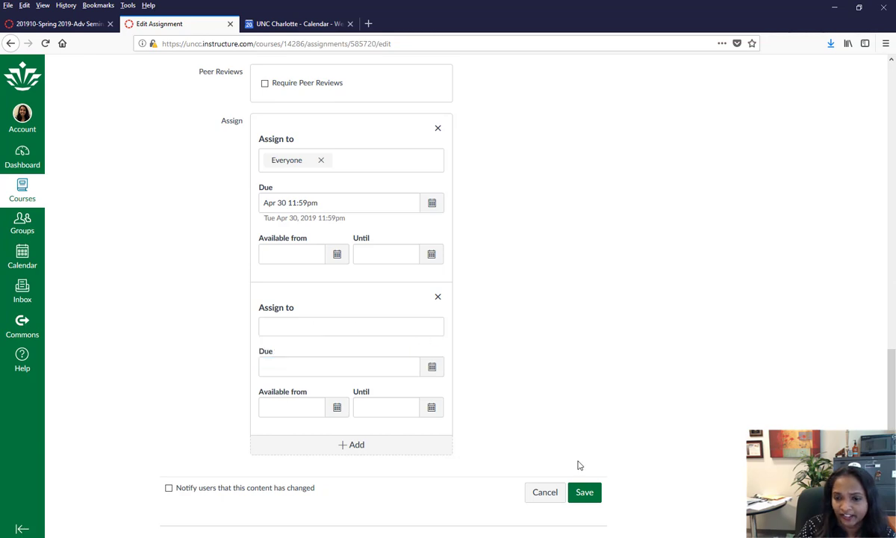
click(546, 496)
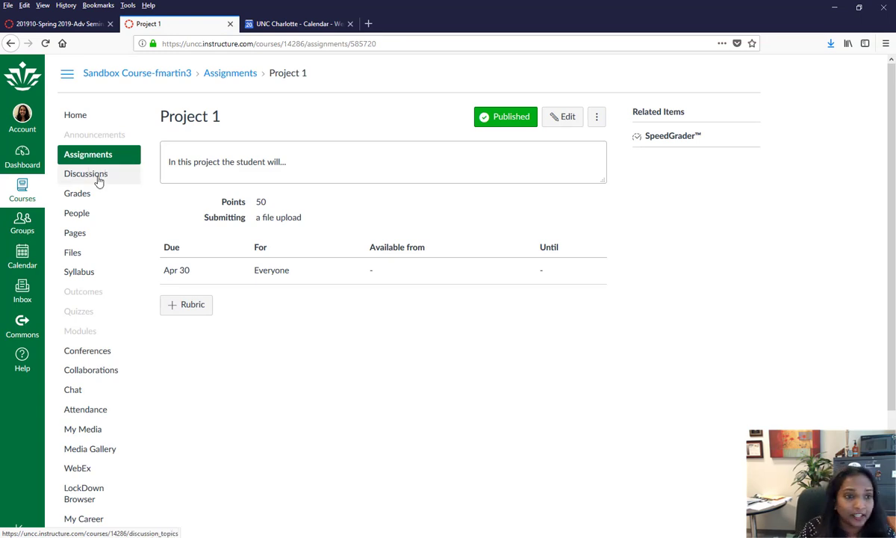
- Start a new discussion titled 'Discussion 1' with a description beginning 'In this discu'
click(90, 177)
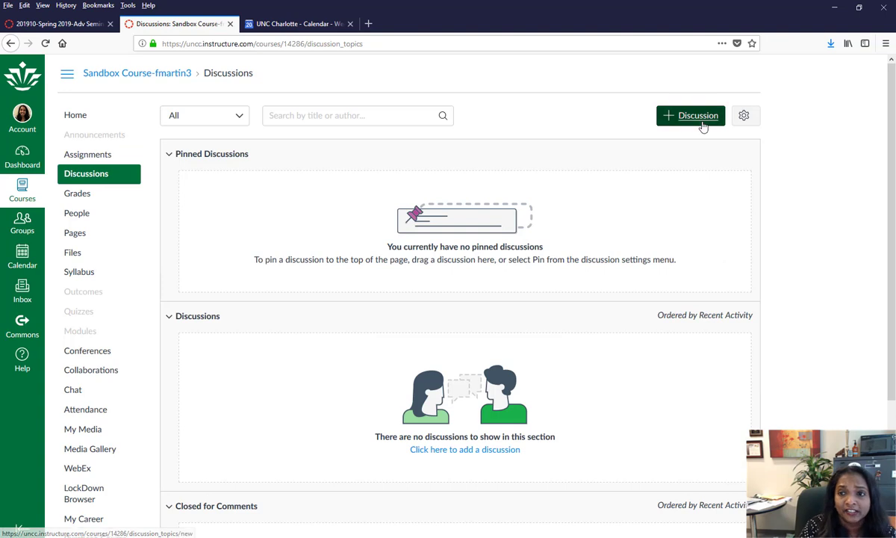
click(703, 124)
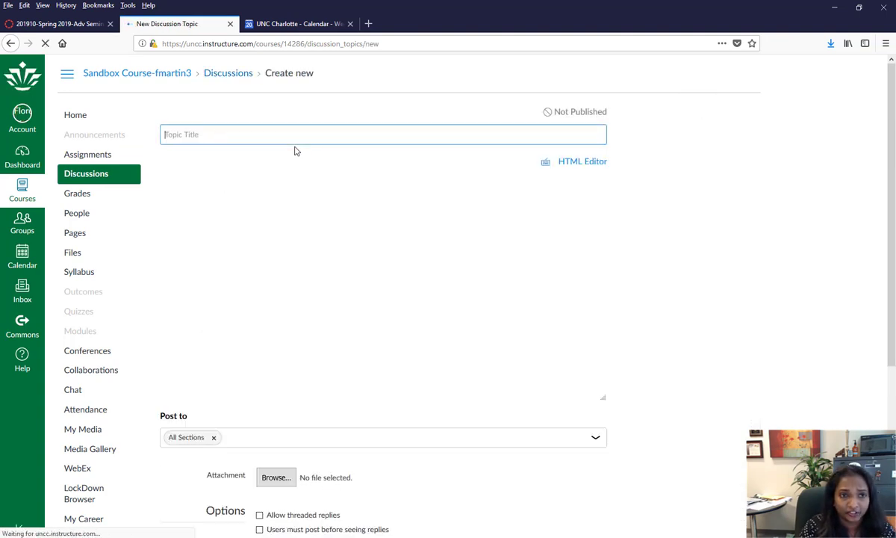
click(291, 140)
text(Dis)
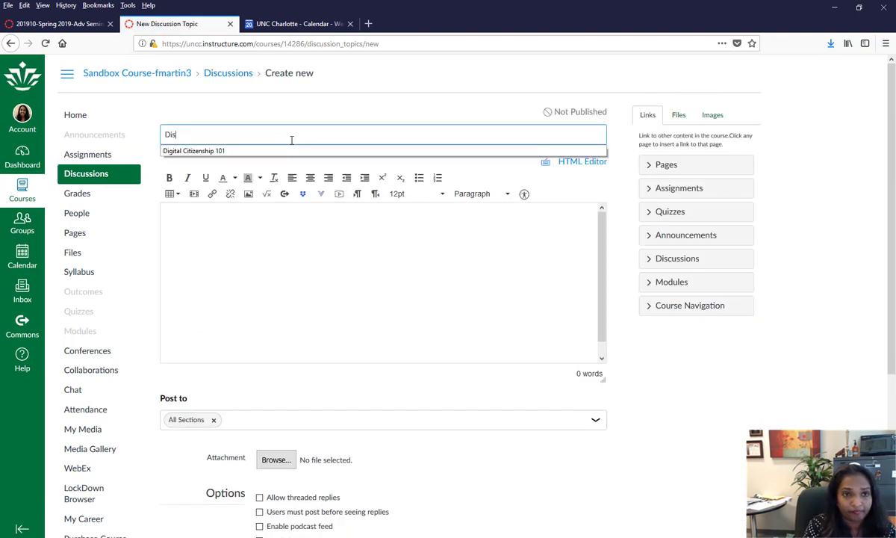
text(cussi)
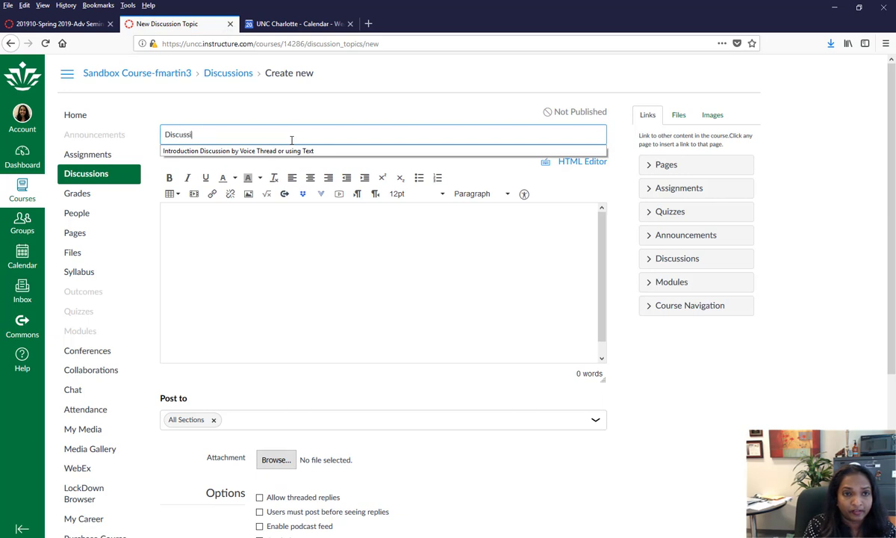
text(on 1)
click(342, 316)
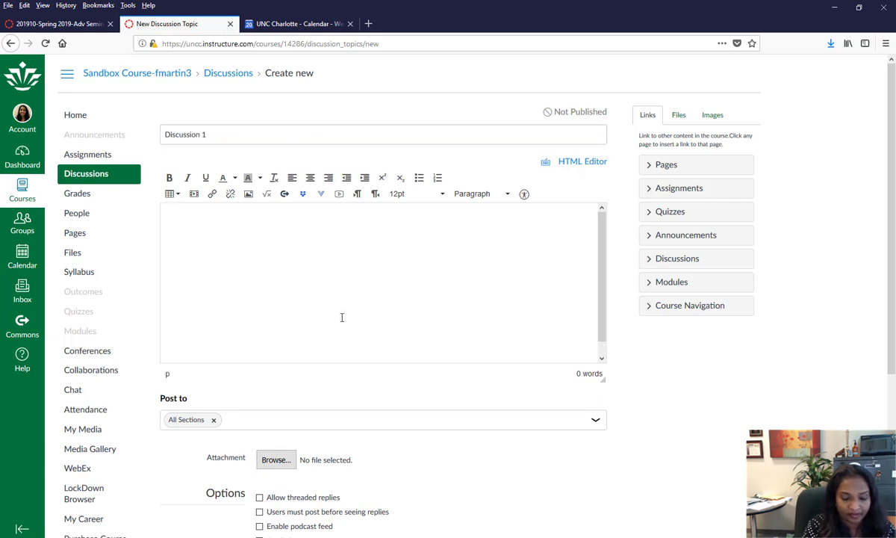
text(In this discussion,)
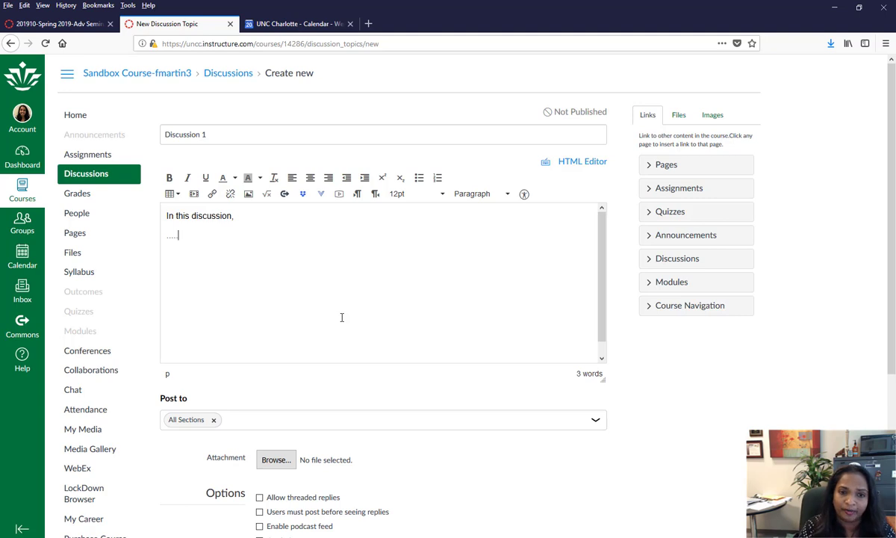
- Allow threaded replies, set availability until Mar 31, 2019, and publish
scroll(348, 317, down, 3)
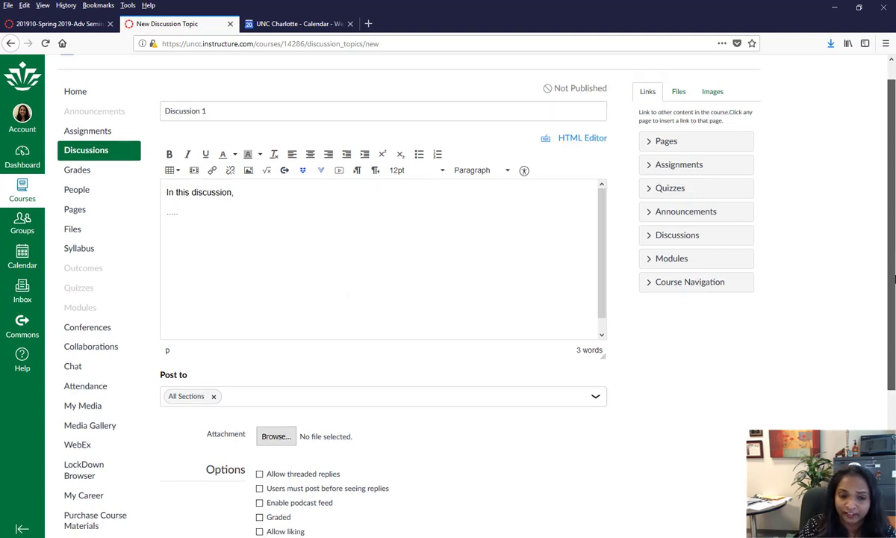
click(259, 329)
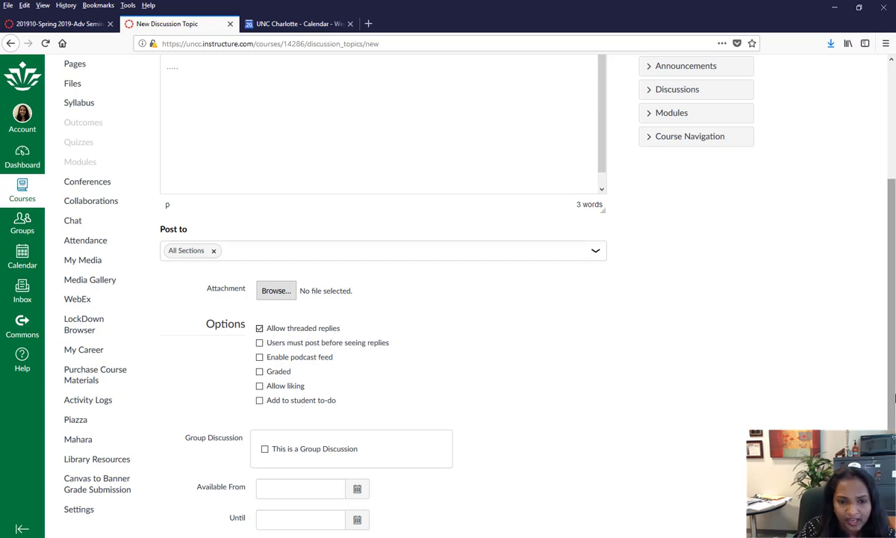
scroll(305, 448, down, 2)
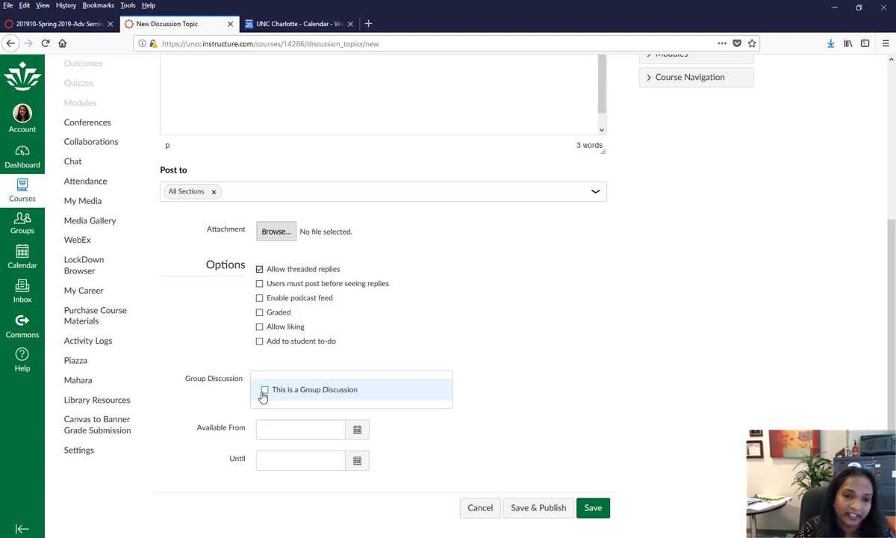
click(355, 460)
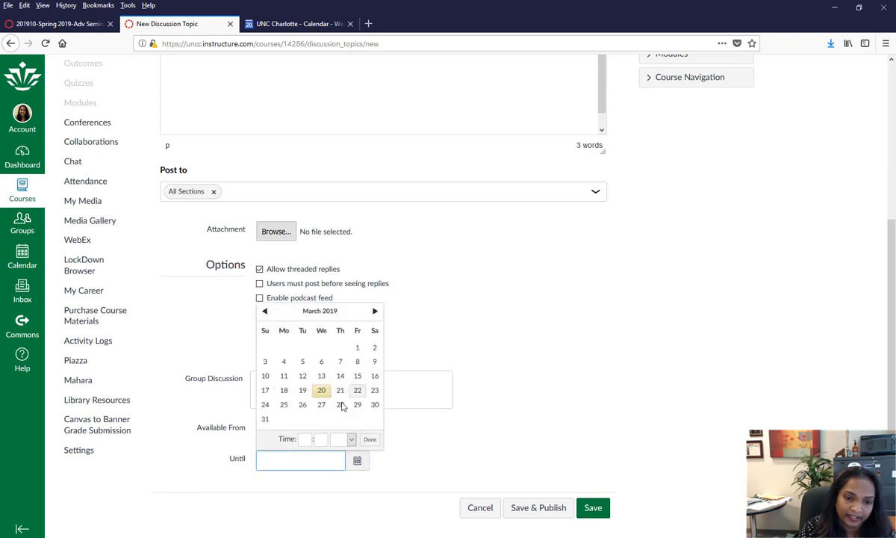
click(265, 419)
click(570, 498)
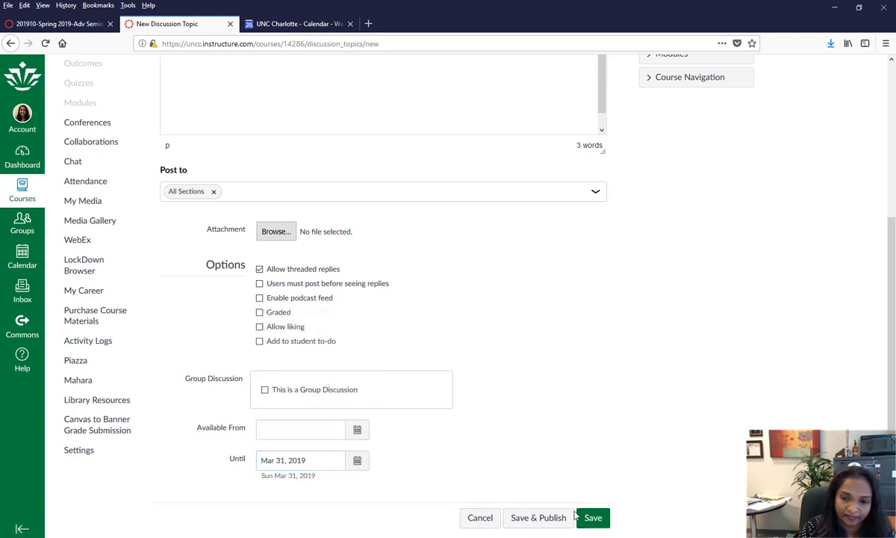
click(534, 519)
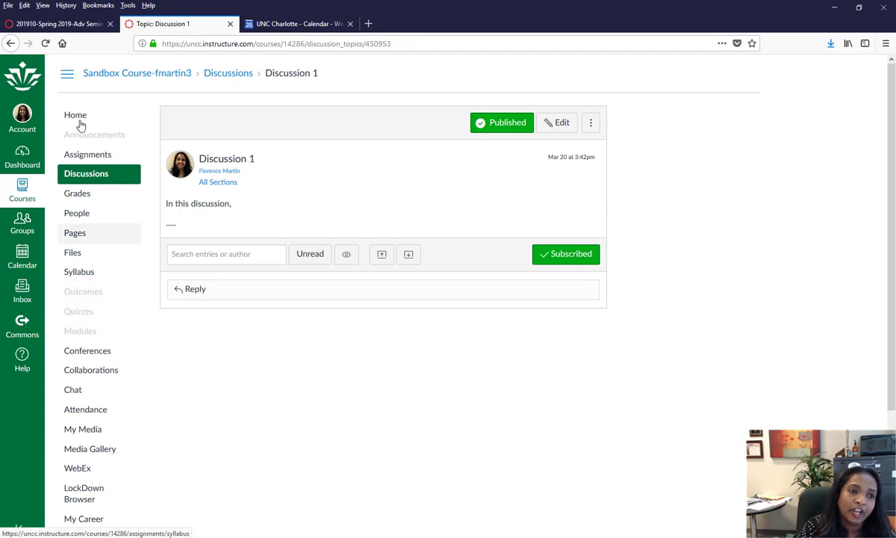
- Add a module named 'Module 1' on the course Modules page
click(82, 339)
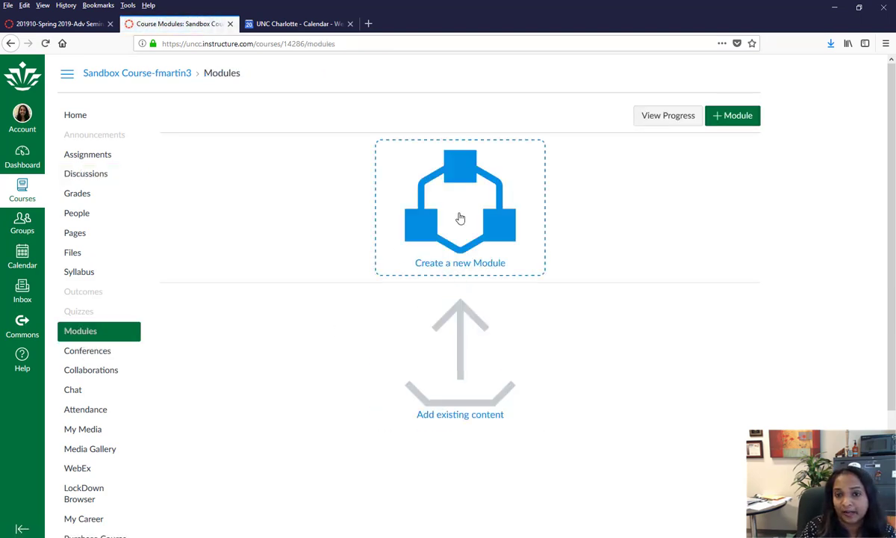
click(740, 119)
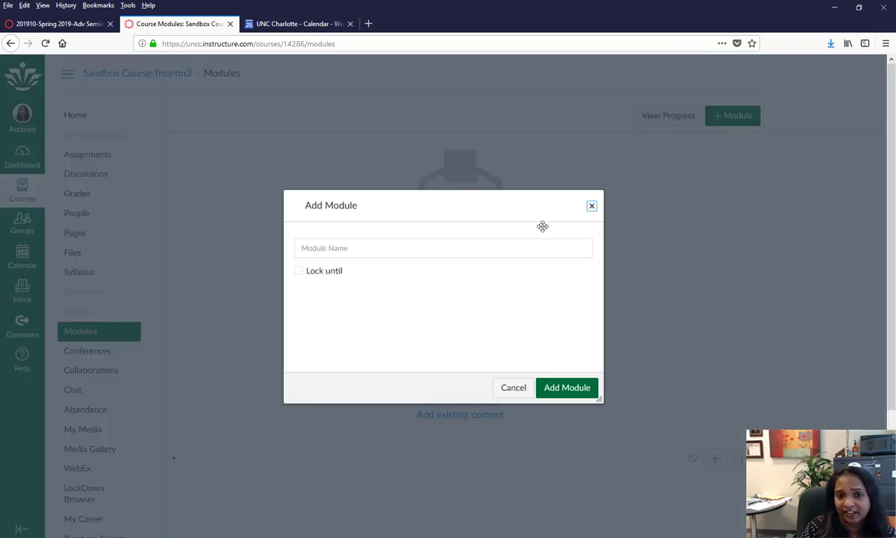
click(338, 248)
text(M)
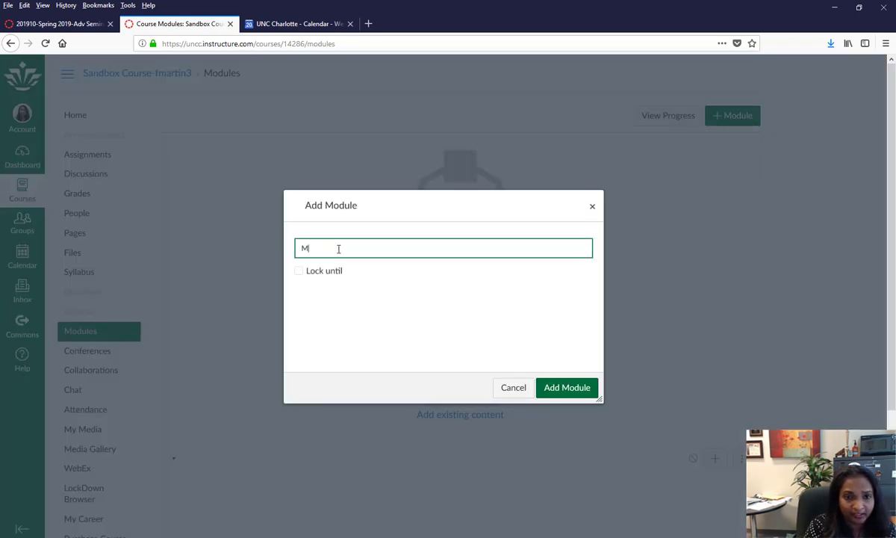
text(odule 1)
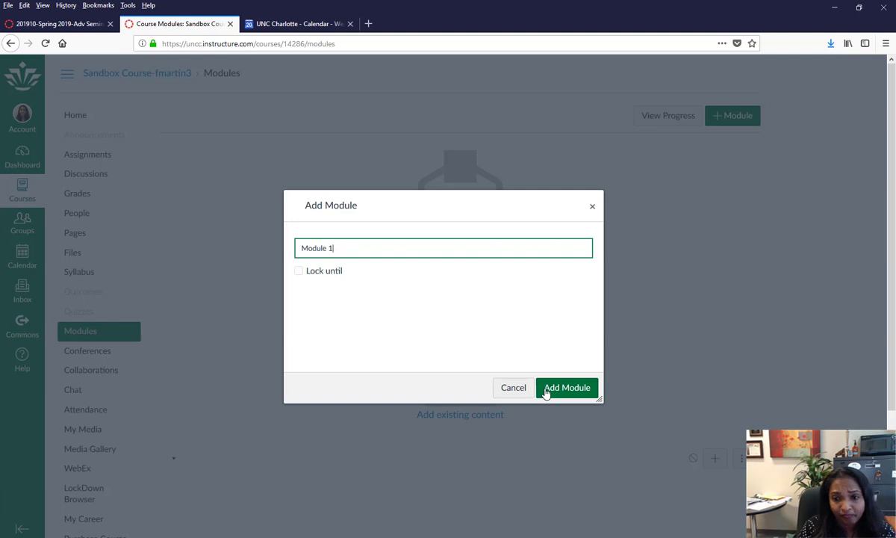
click(546, 389)
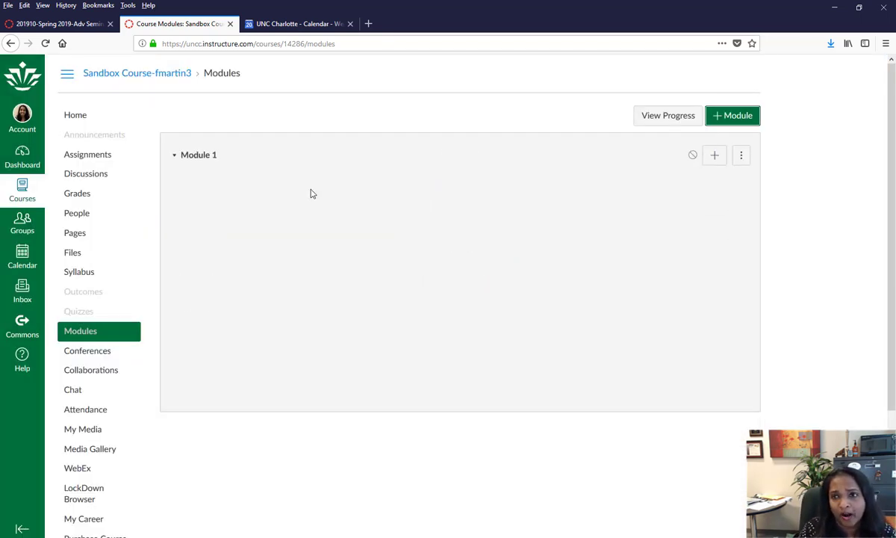
- Add the 'Module 1 Overview' page to Module 1
click(715, 157)
drag(316, 160, 415, 171)
click(453, 214)
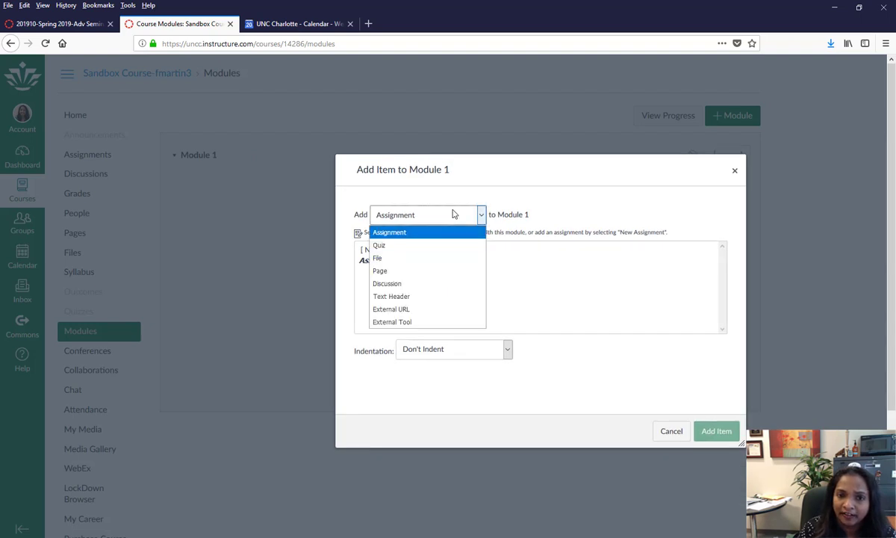
click(454, 214)
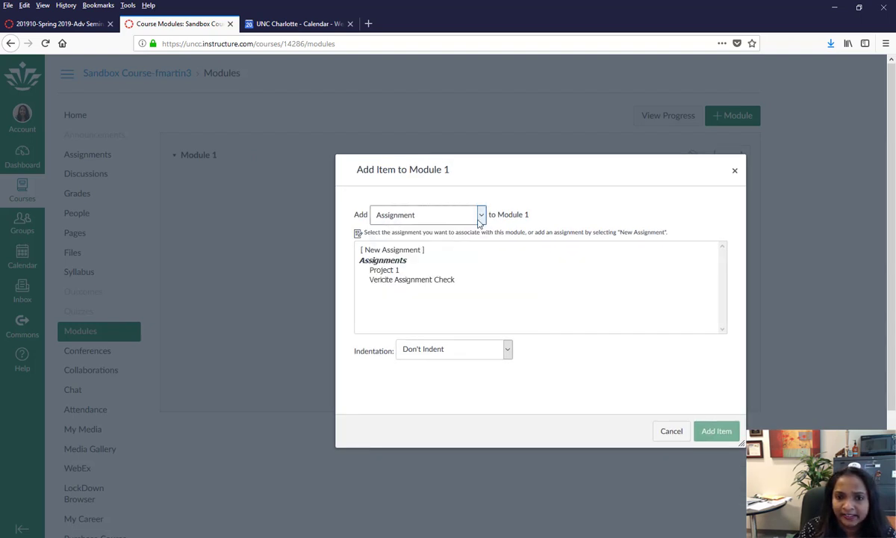
click(480, 214)
click(480, 214)
click(480, 214)
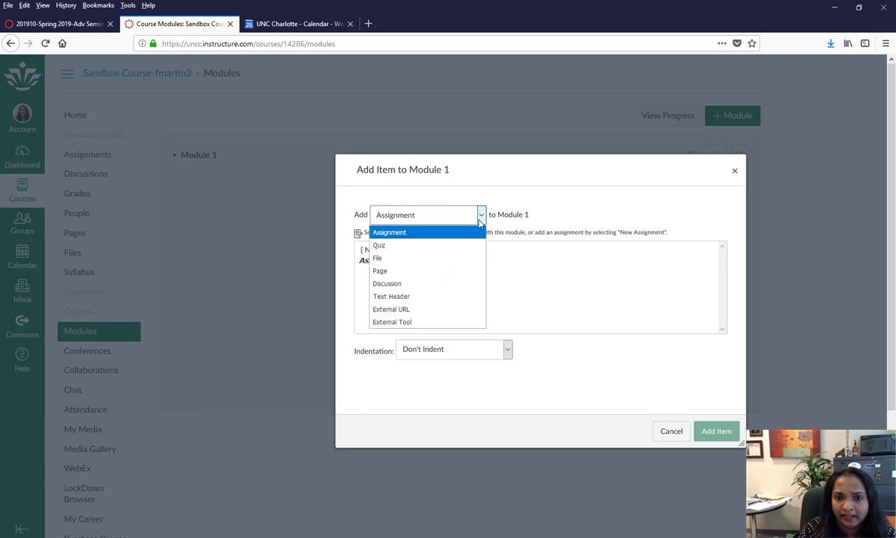
click(423, 271)
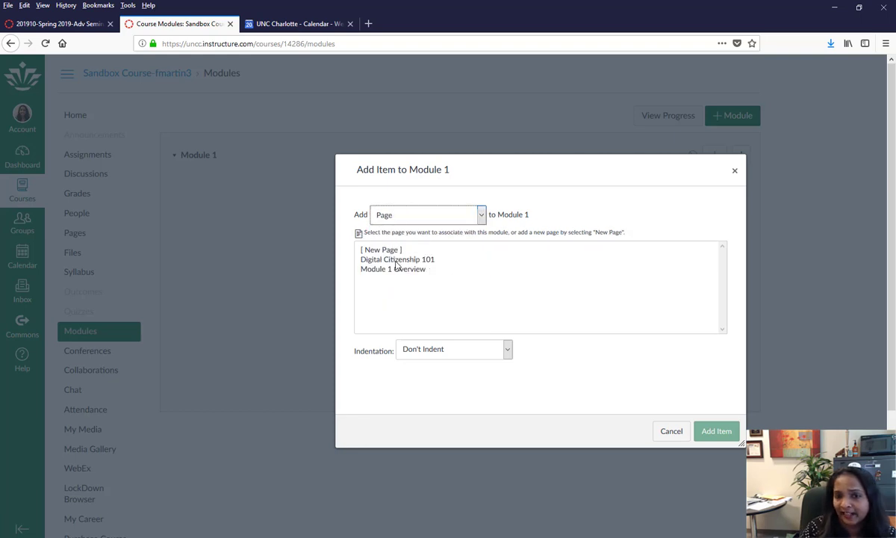
click(389, 269)
click(715, 432)
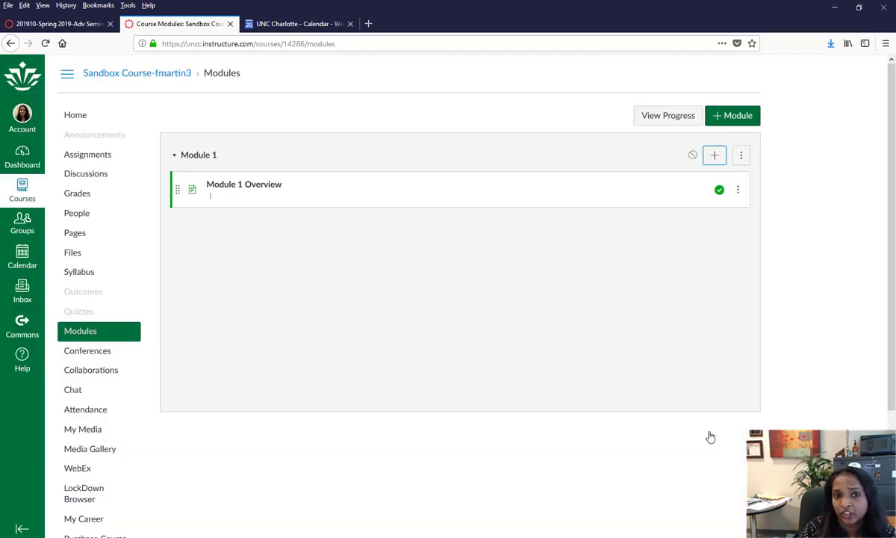
- Add 'Discussion 1' to Module 1
click(715, 155)
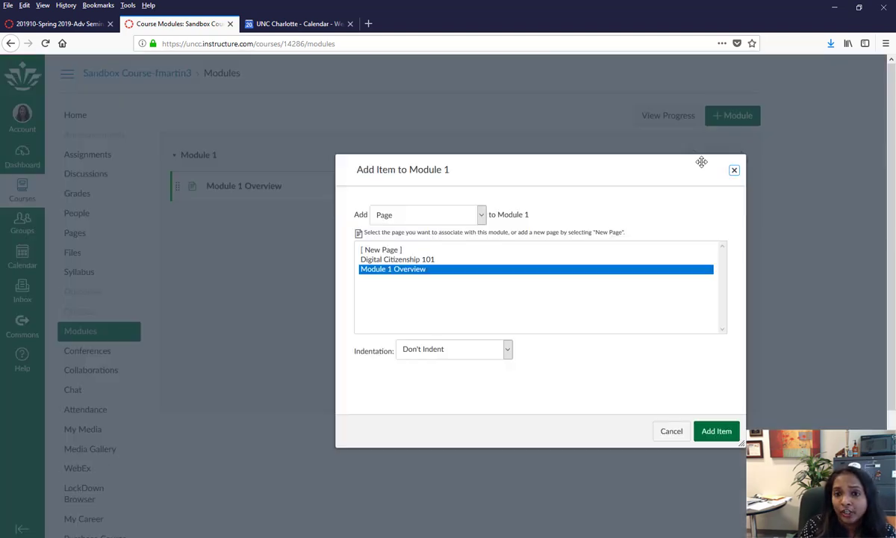
click(380, 252)
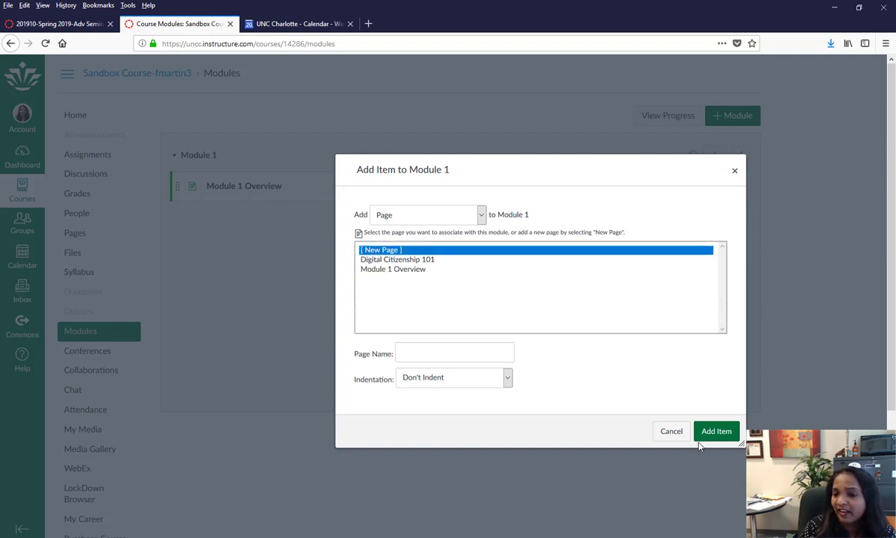
click(661, 438)
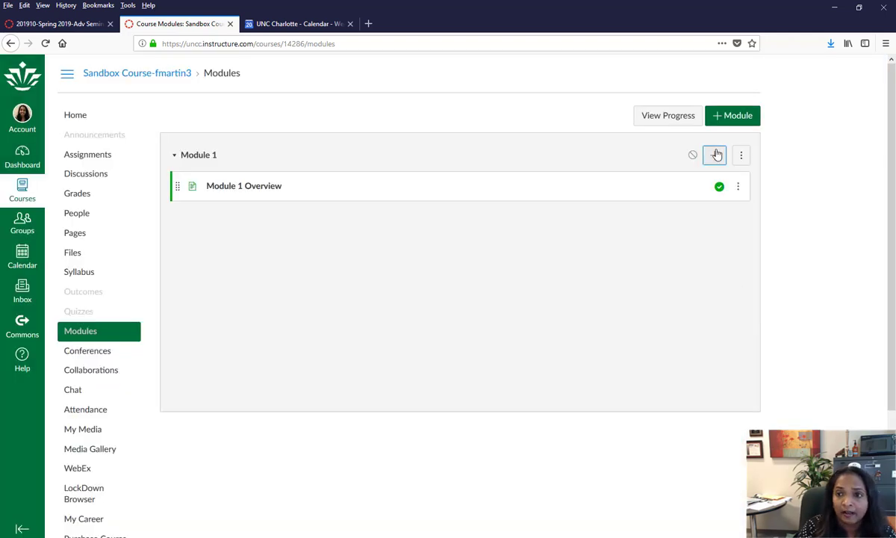
click(715, 155)
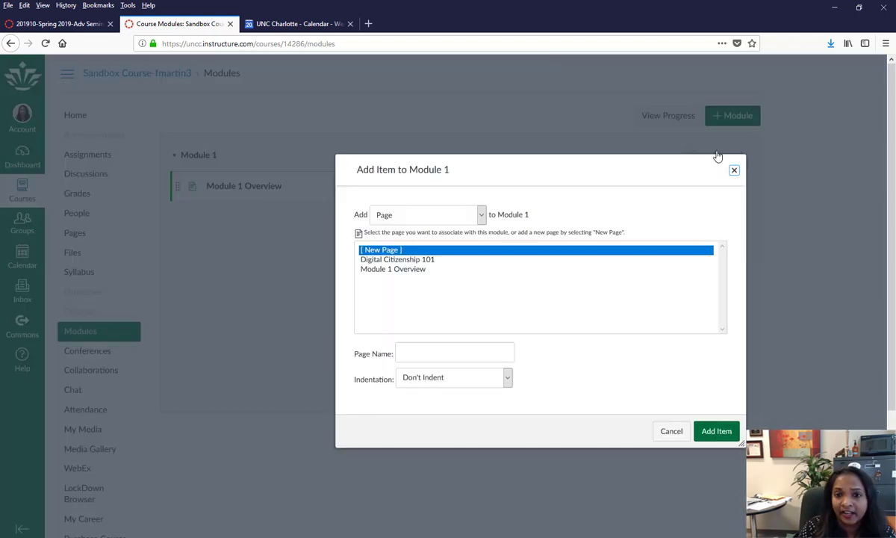
click(475, 216)
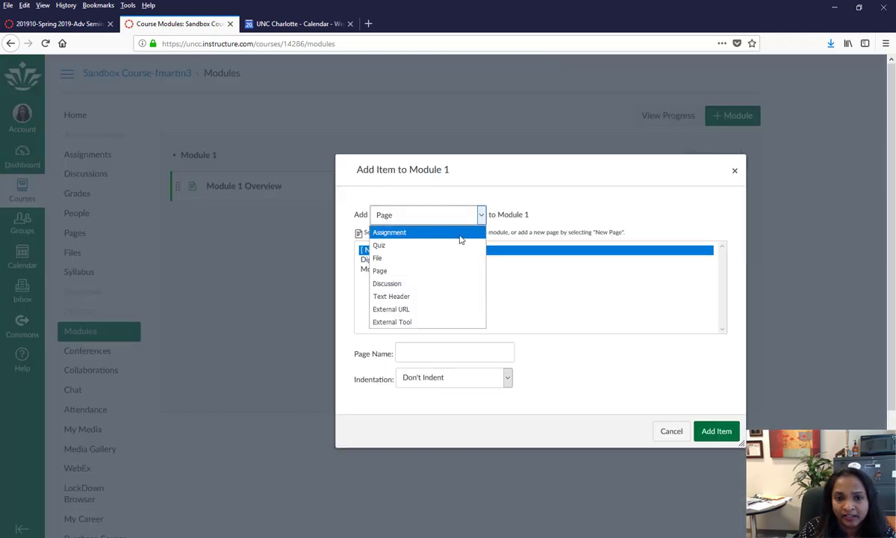
click(415, 284)
click(406, 262)
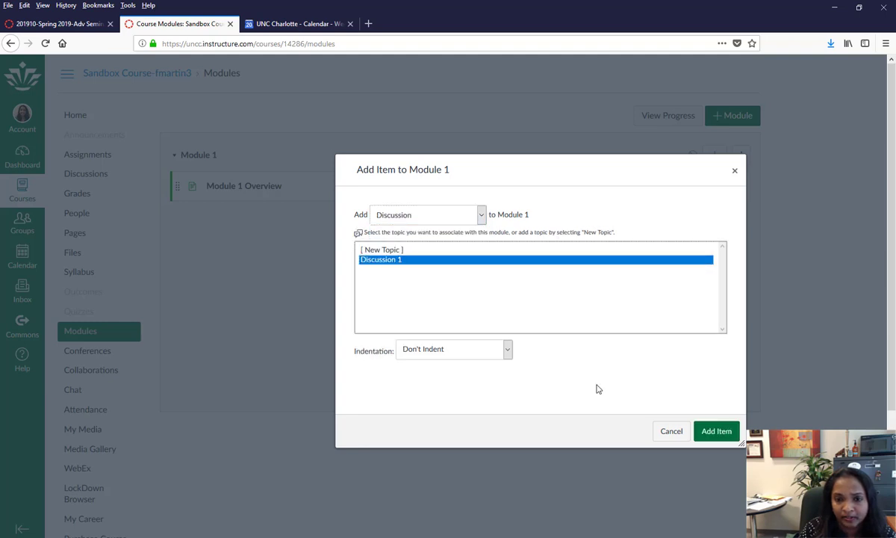
click(720, 436)
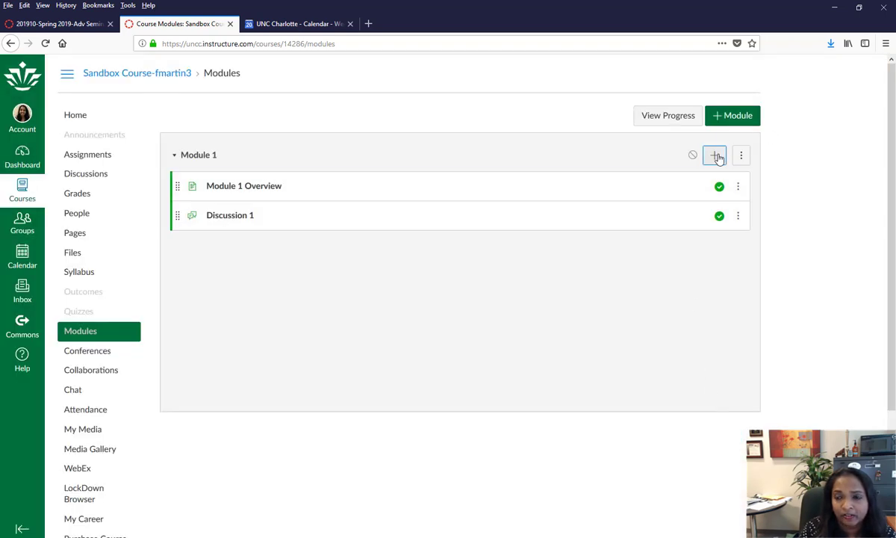
- Add the 'Project 1' assignment to Module 1
click(715, 155)
click(407, 214)
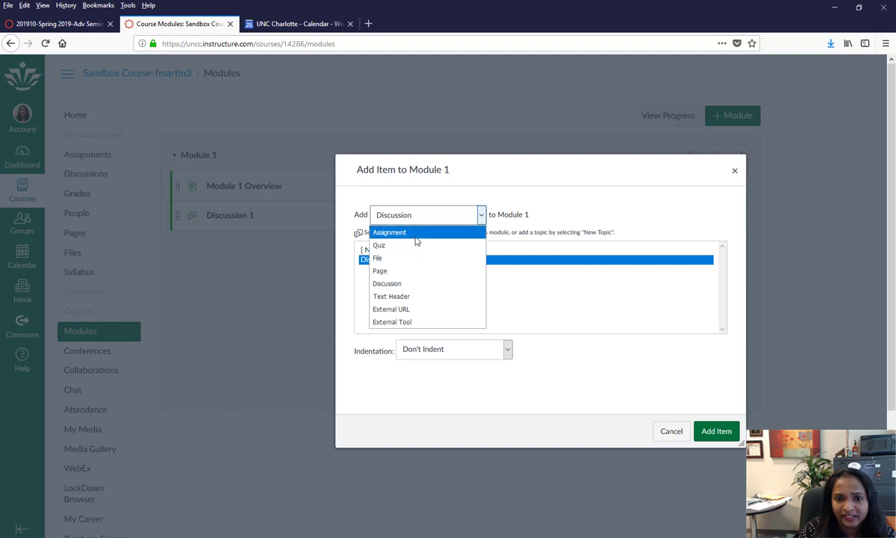
click(382, 232)
click(380, 269)
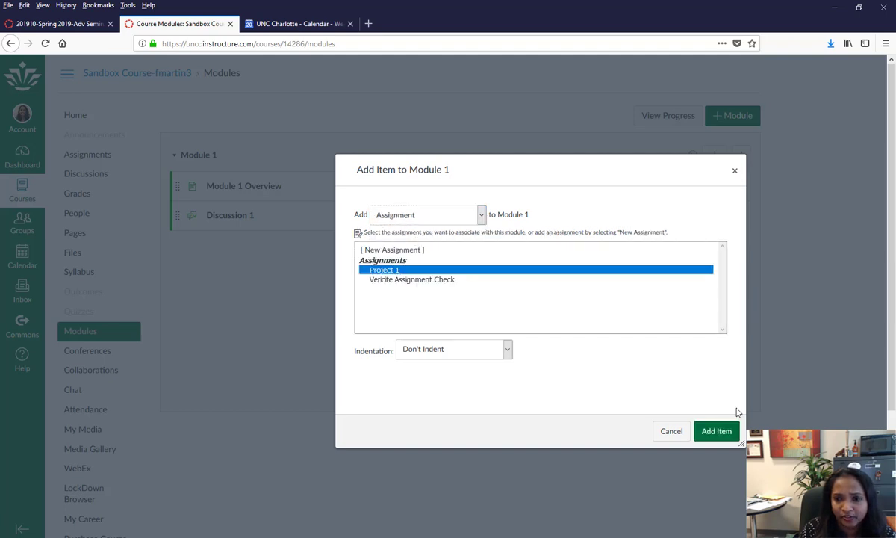
click(716, 431)
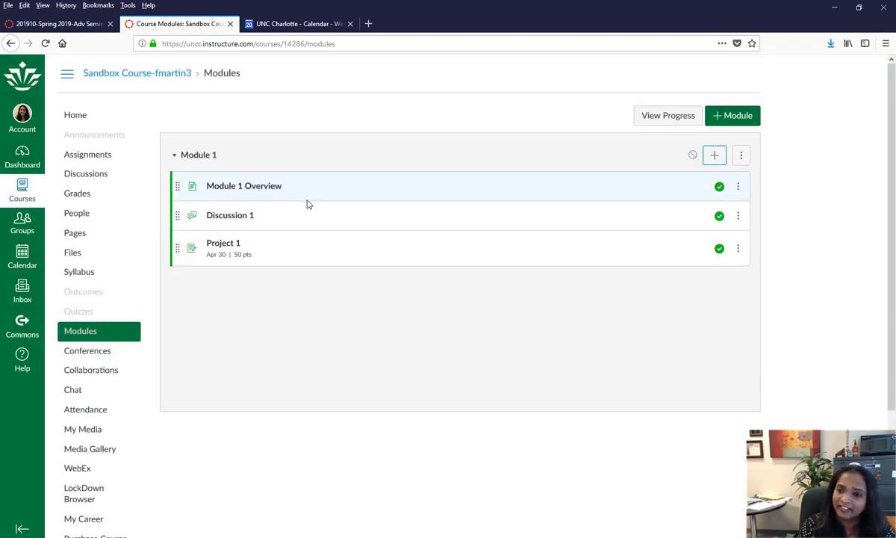
- Create a second module named Module 1
click(737, 121)
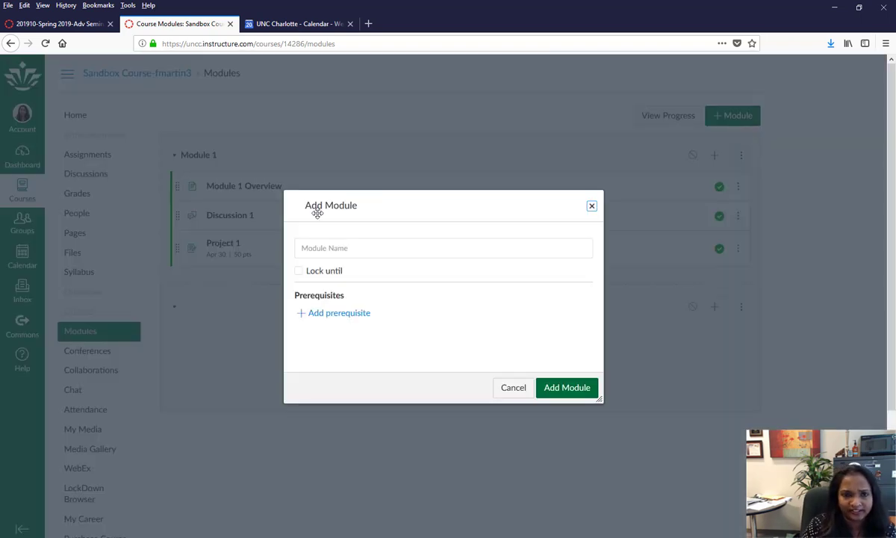
click(321, 247)
text(Module 1)
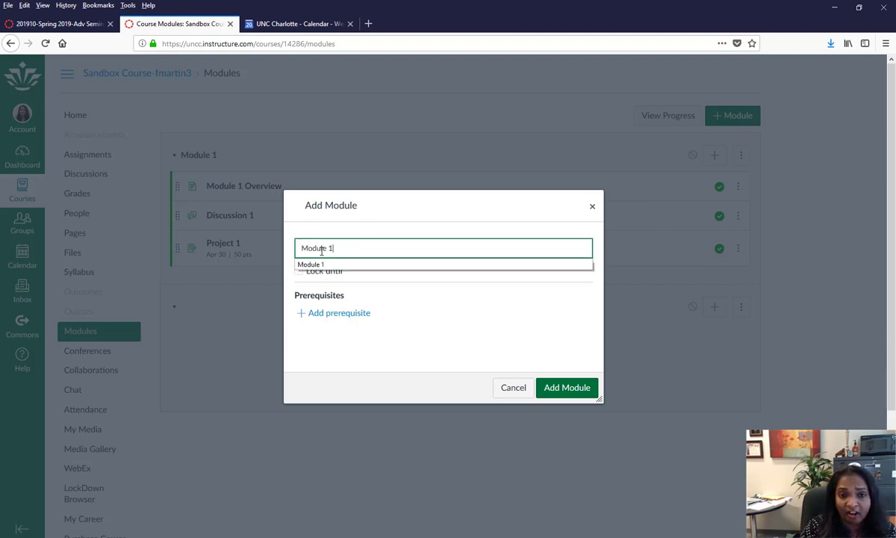
click(419, 307)
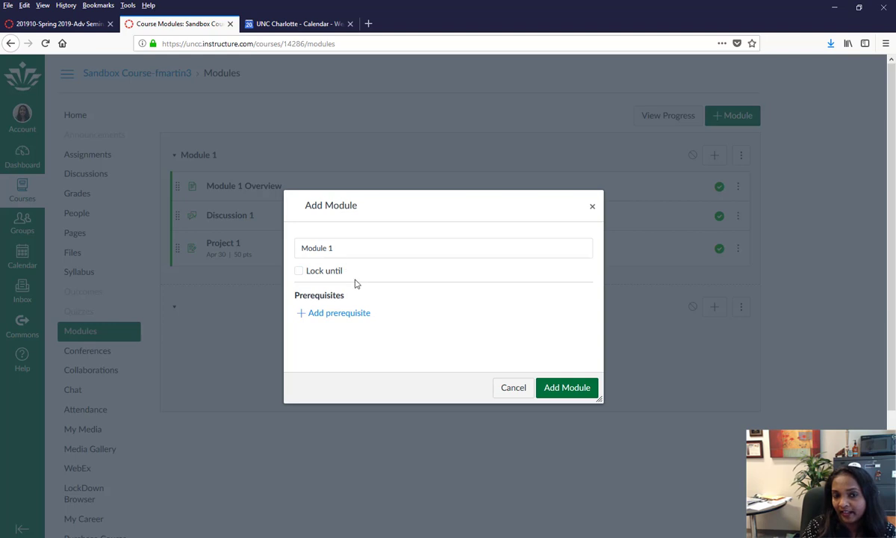
click(566, 394)
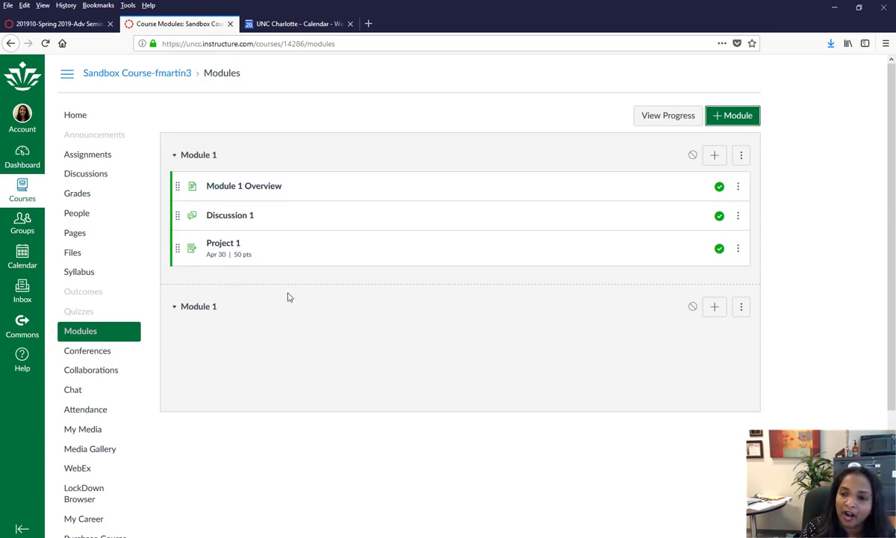
- Publish the second Module 1 and return to the course Home page
click(693, 155)
click(693, 306)
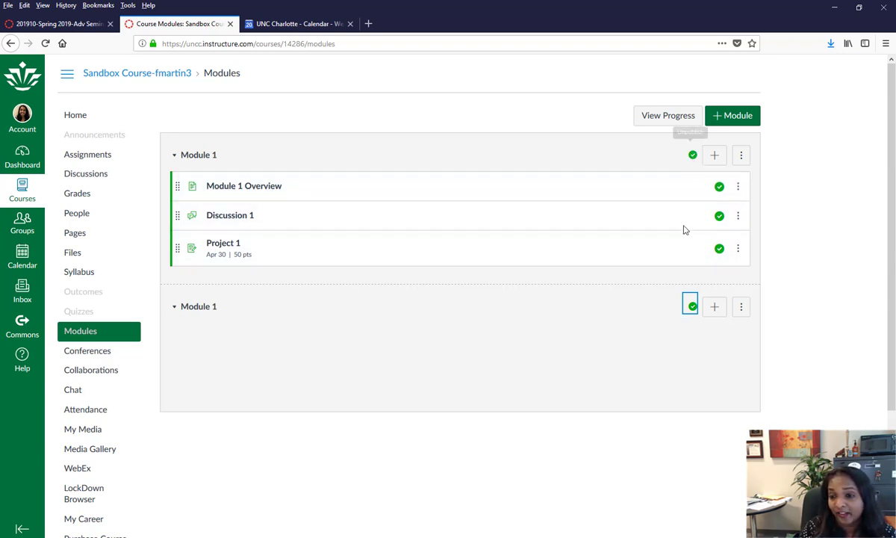
click(82, 124)
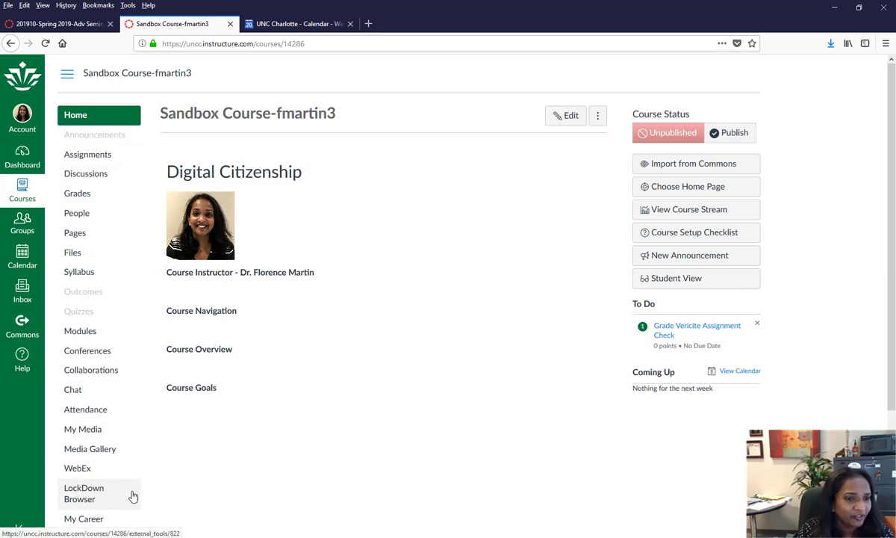
- Look at the course Files, then return Home and scroll down the navigation sidebar
click(72, 260)
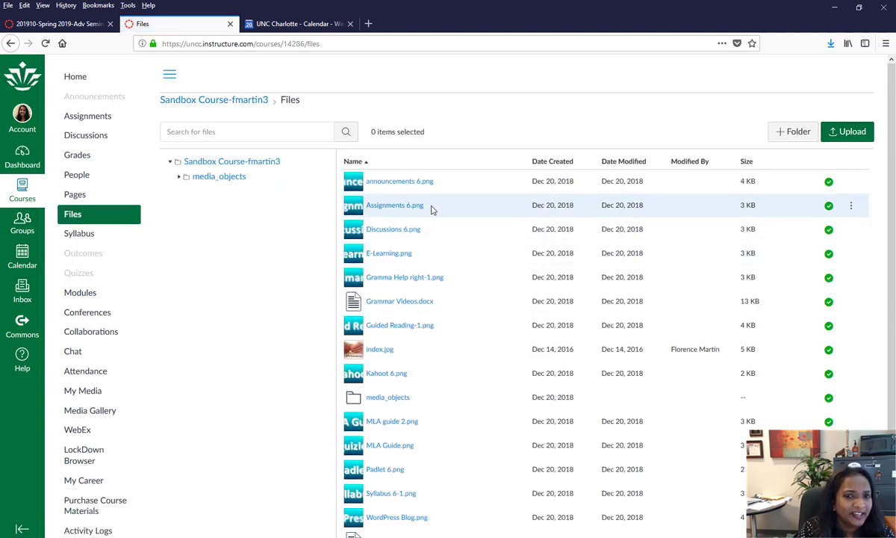
click(77, 79)
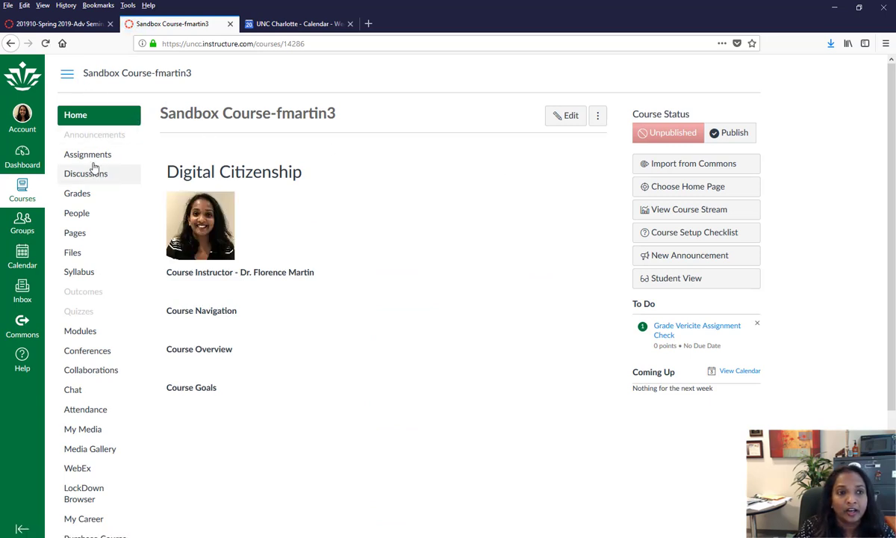
scroll(866, 247, down, 3)
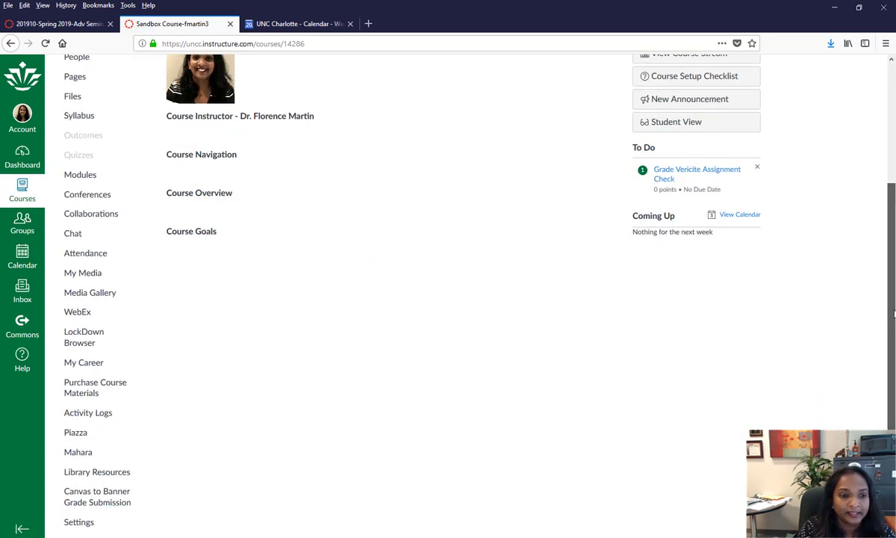
scroll(838, 295, up, 3)
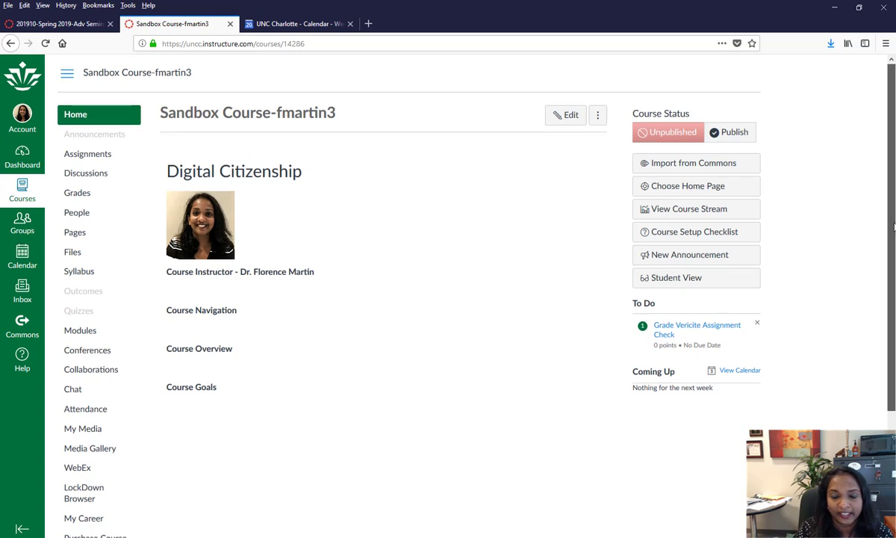
scroll(894, 226, down, 4)
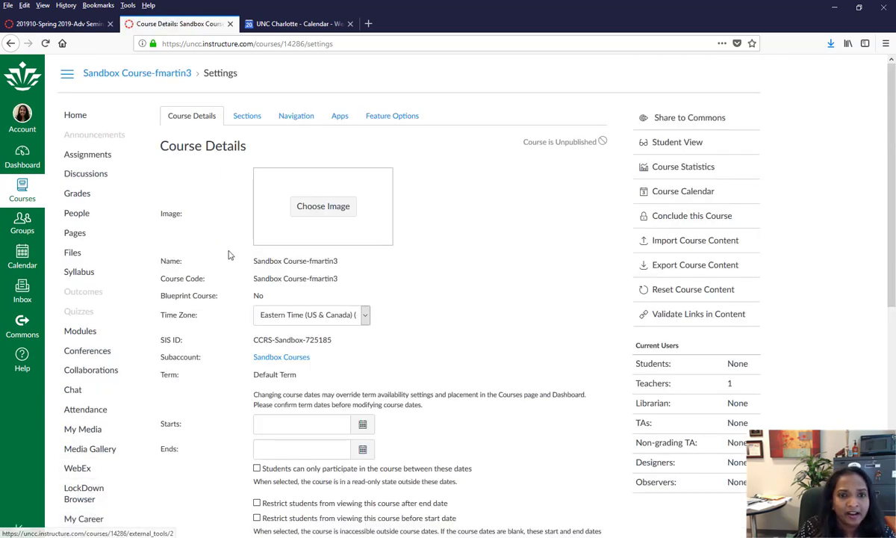
scroll(472, 152, down, 2)
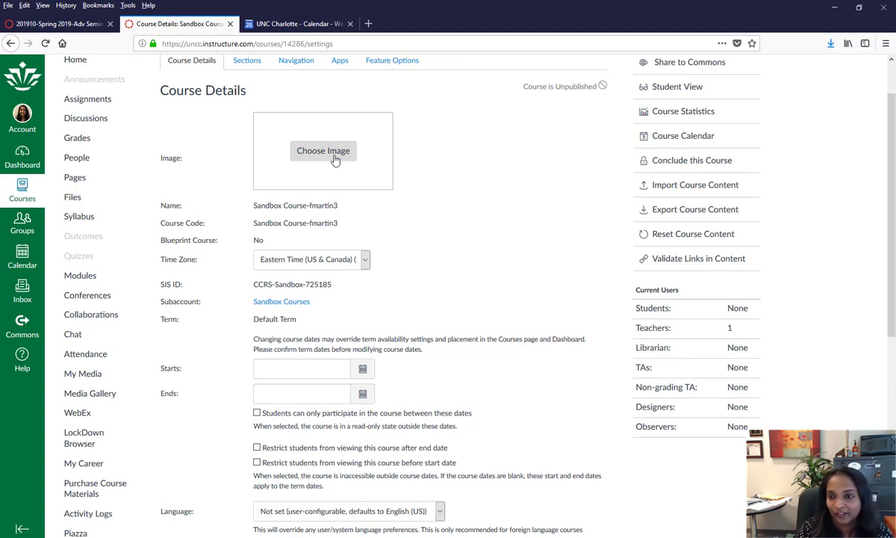
click(335, 161)
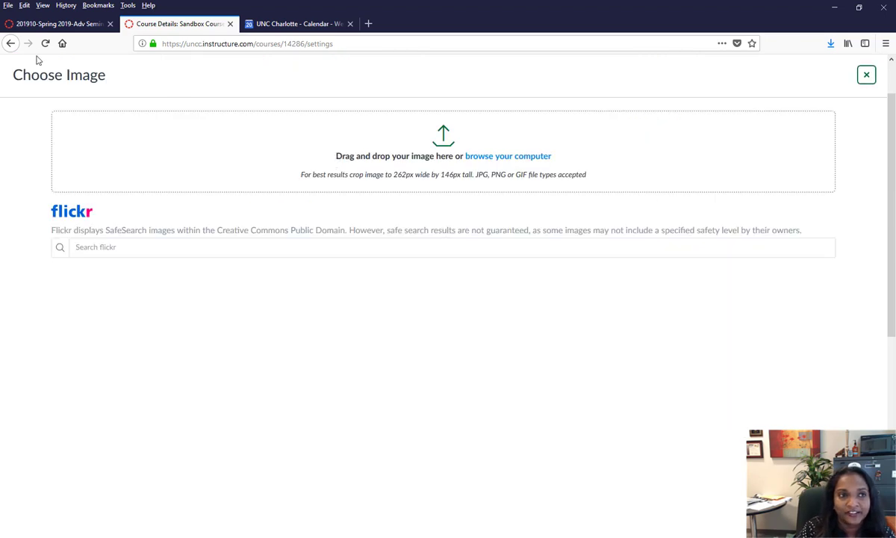
click(12, 44)
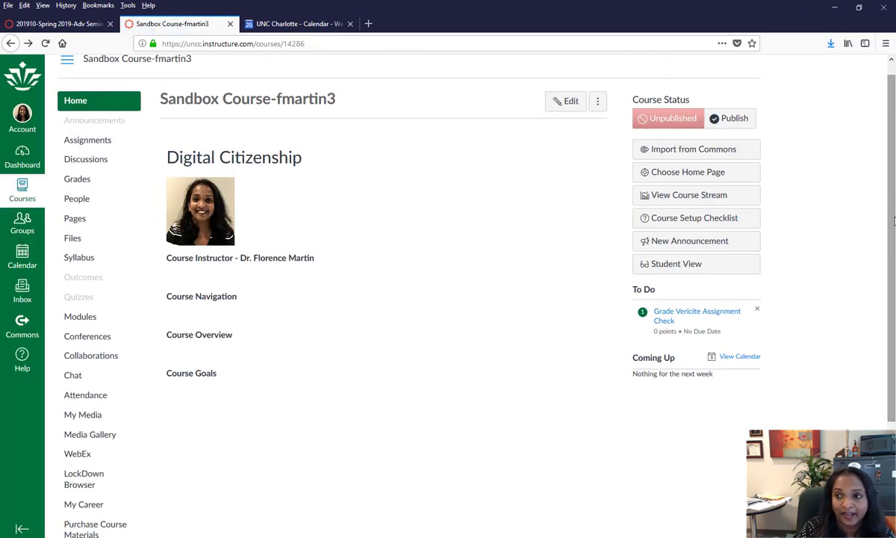
click(84, 523)
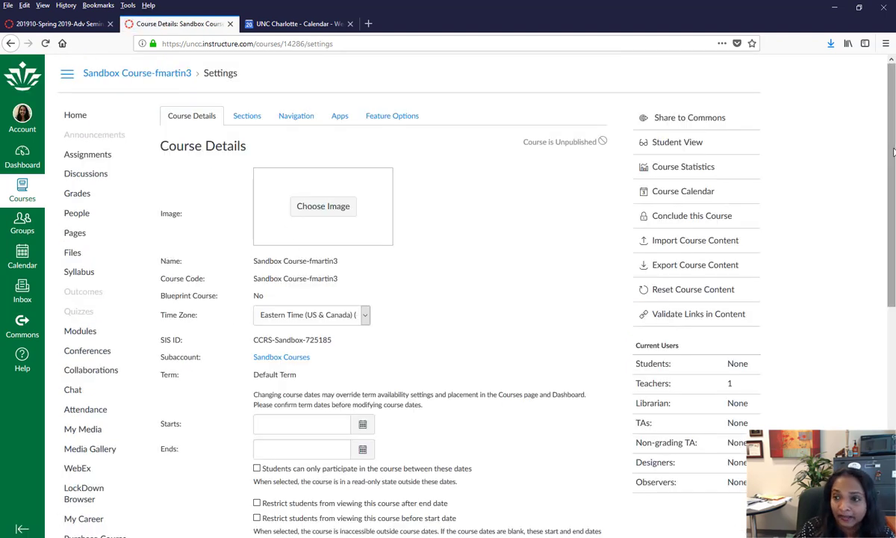
drag(894, 153, 894, 291)
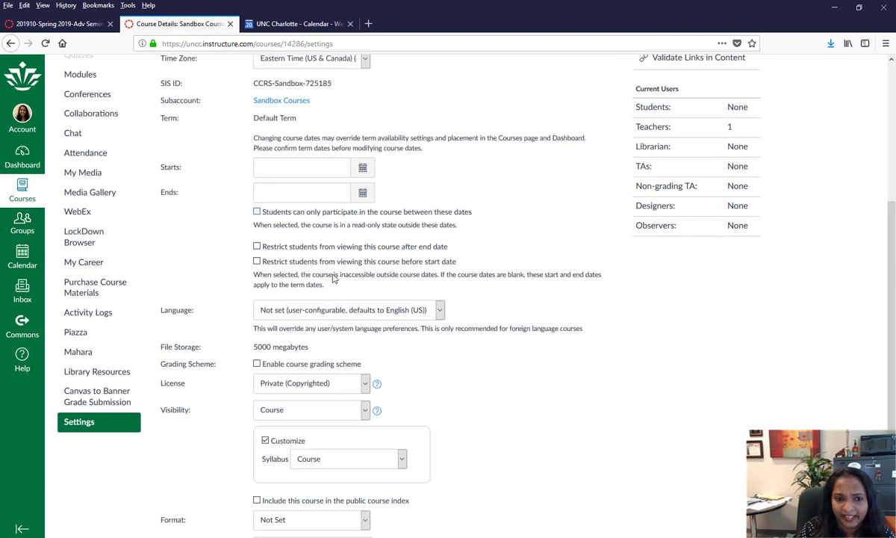
drag(894, 366, 894, 224)
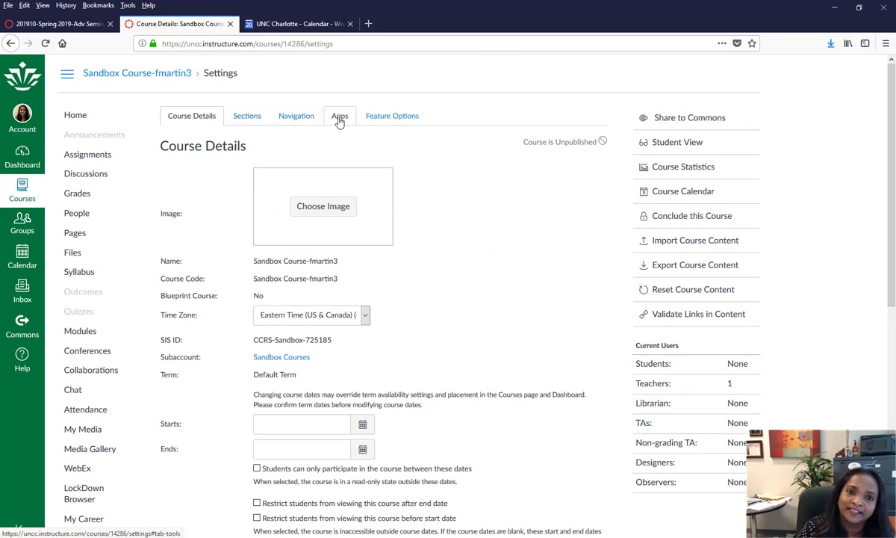
- Review the Sections, Apps and Feature Options settings, ending on the Navigation list
click(243, 121)
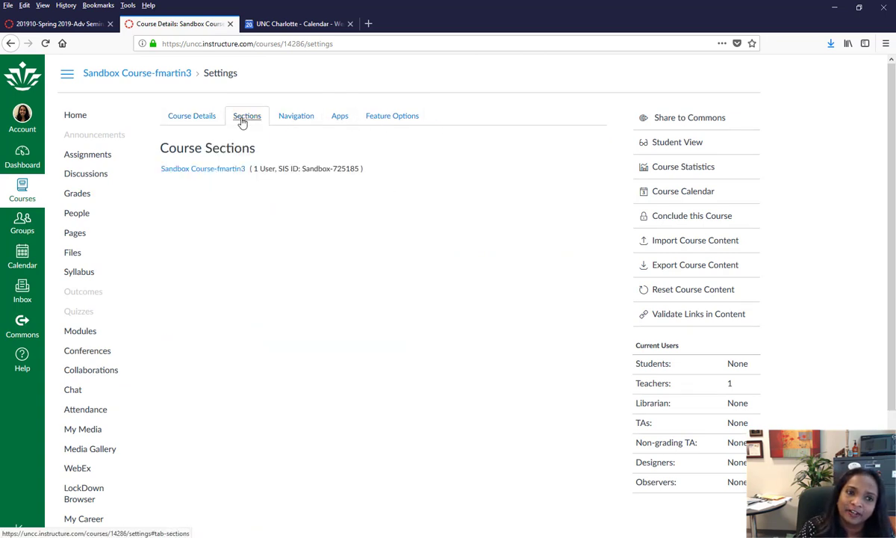
click(282, 121)
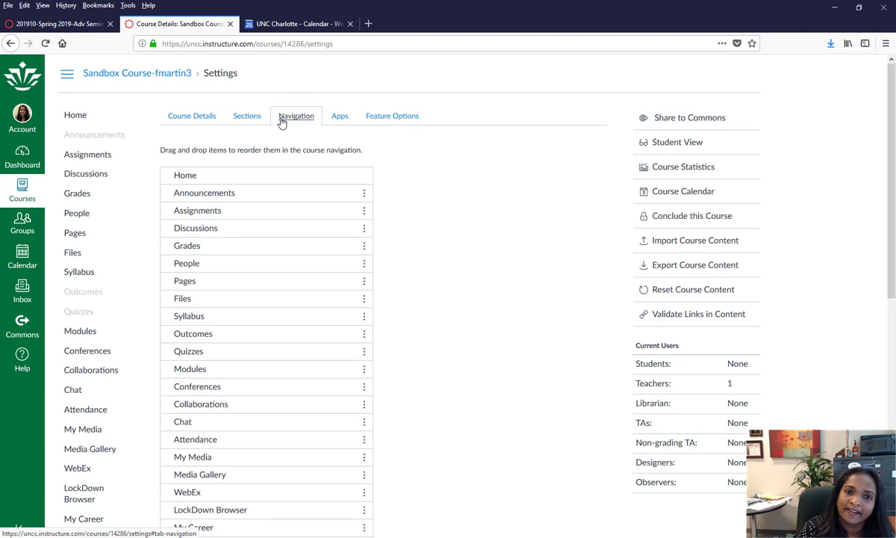
click(341, 120)
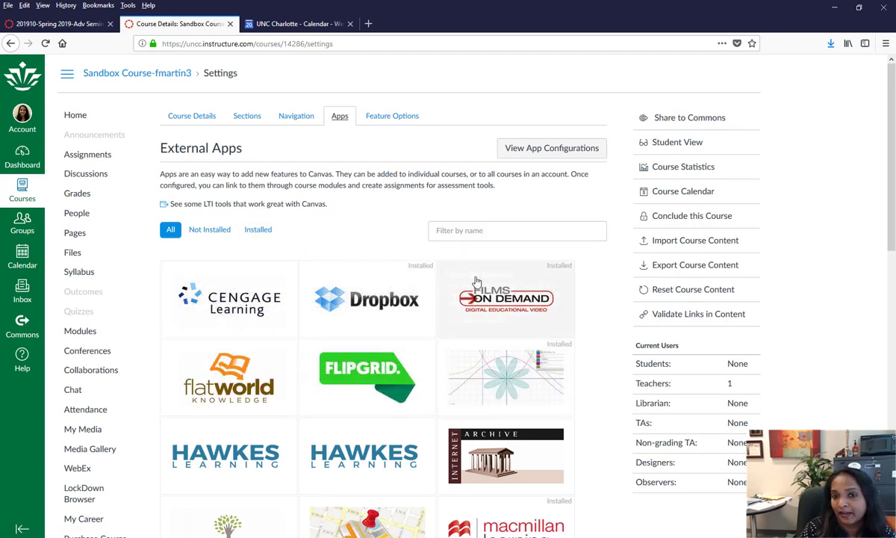
mouse_move(893, 210)
mouse_down()
mouse_move(894, 398)
mouse_move(894, 197)
mouse_up()
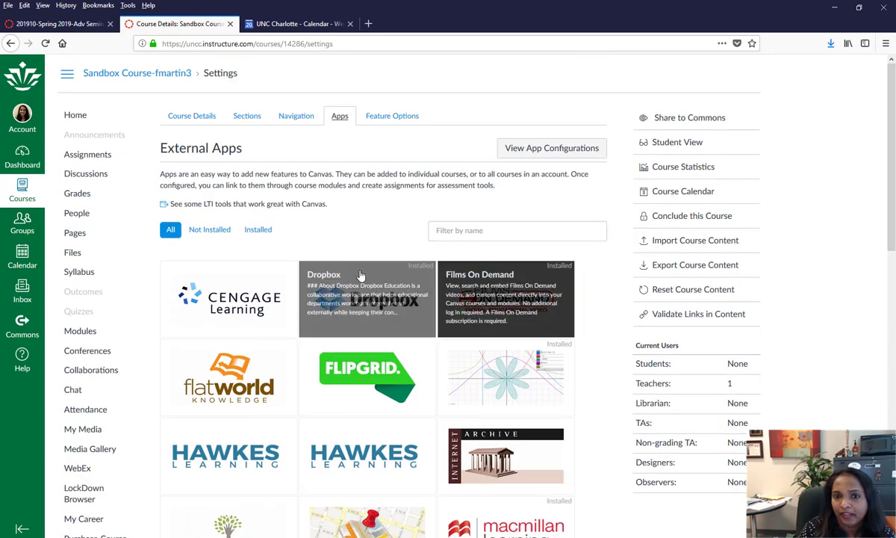
click(401, 121)
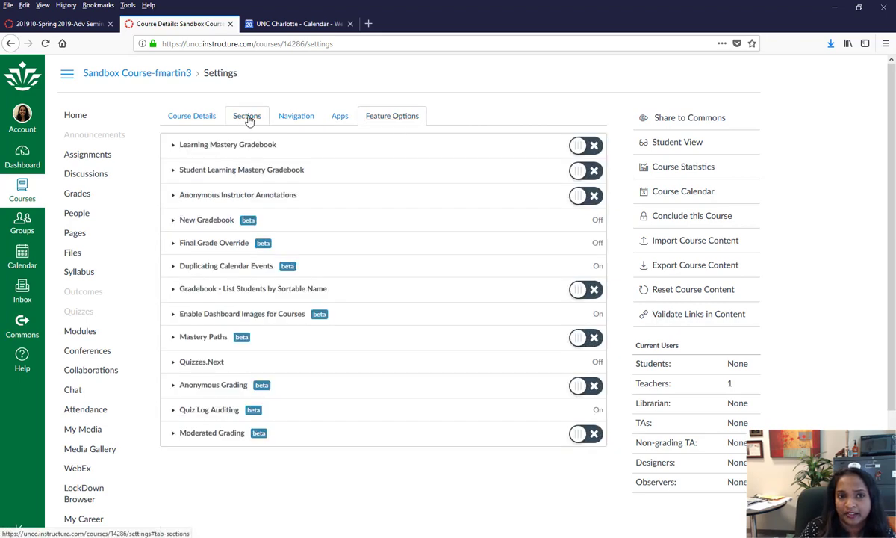
click(291, 122)
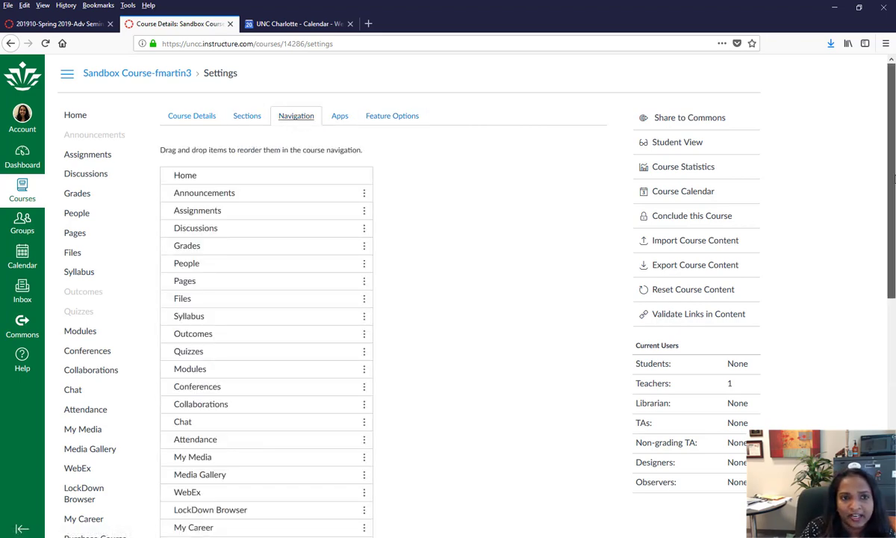
- Hide Banner Grade Submission, Library Resources, Mahara, Piazza, Activity Logs, Course Materials, My Career, LockDown Browser
drag(894, 179, 894, 420)
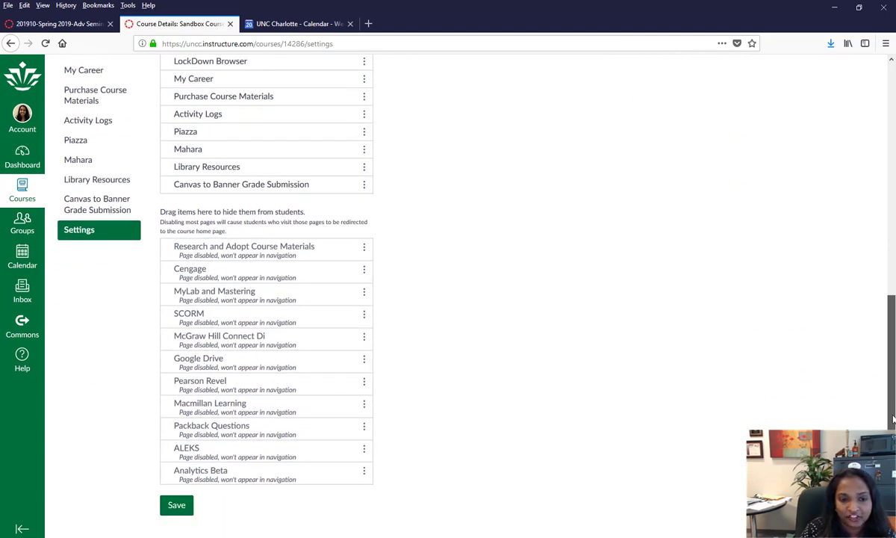
drag(894, 419, 893, 335)
drag(295, 357, 291, 429)
drag(280, 336, 272, 430)
drag(217, 317, 216, 396)
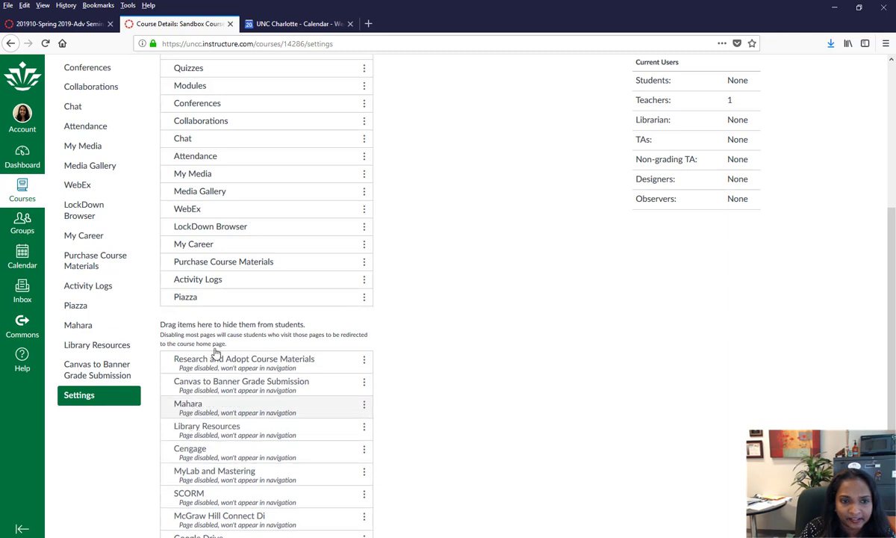
drag(214, 302, 209, 364)
drag(201, 282, 200, 366)
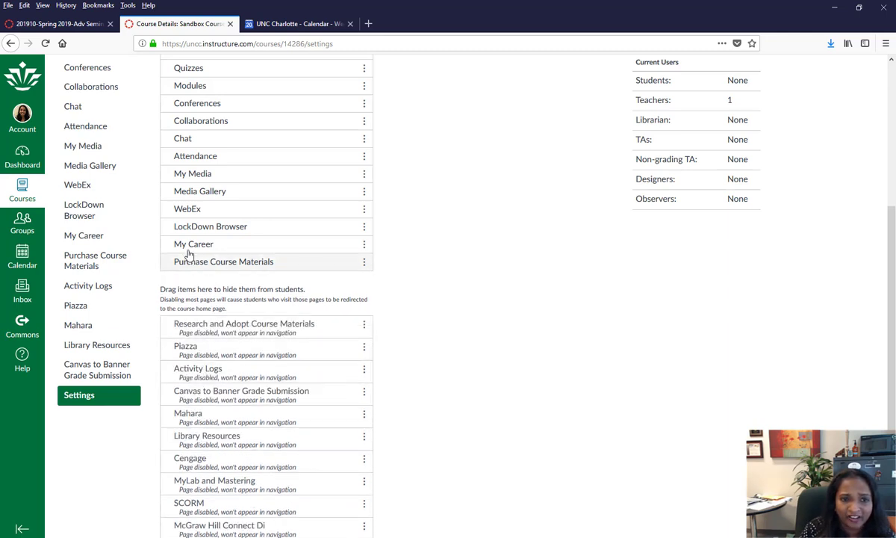
drag(192, 260, 198, 375)
drag(202, 243, 218, 369)
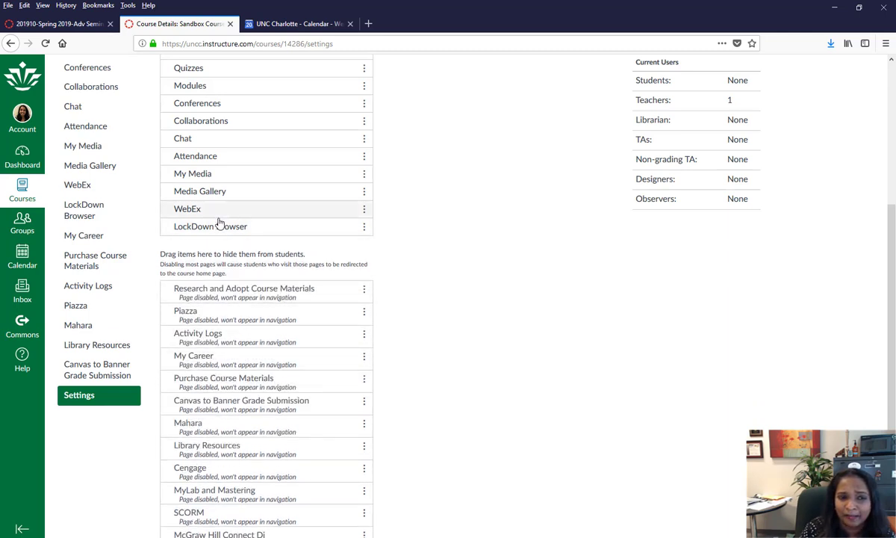
drag(220, 225, 221, 339)
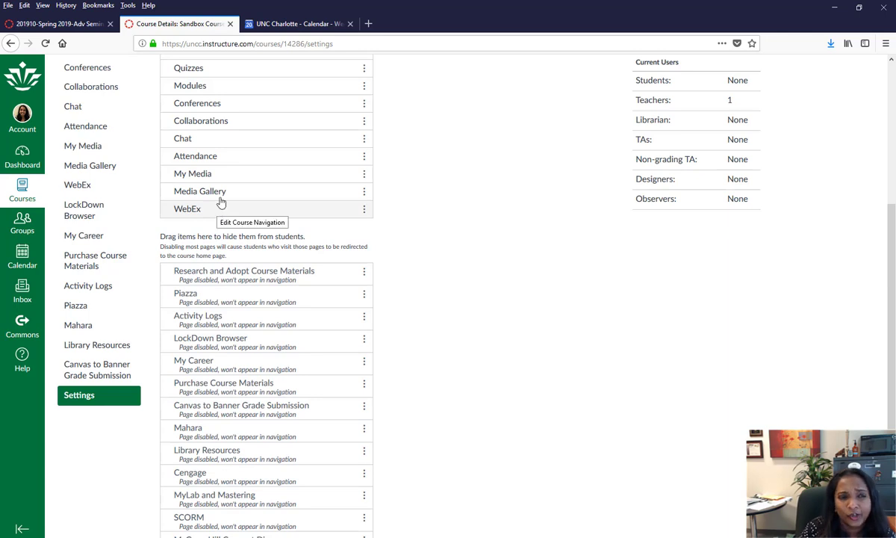
- Hide Media Gallery, My Media, Attendance, Chat, Collaborations, Conferences, Quizzes and Files
drag(224, 192, 237, 328)
drag(229, 167, 242, 290)
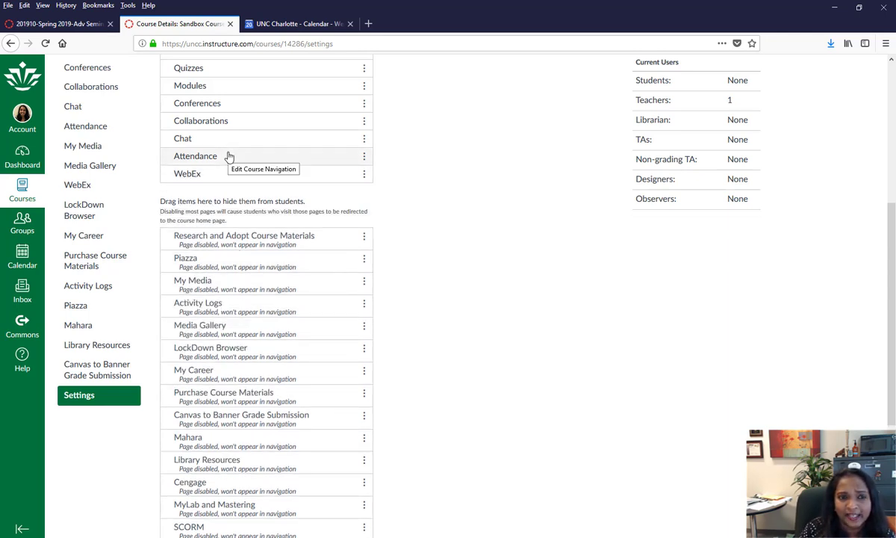
drag(230, 153, 245, 224)
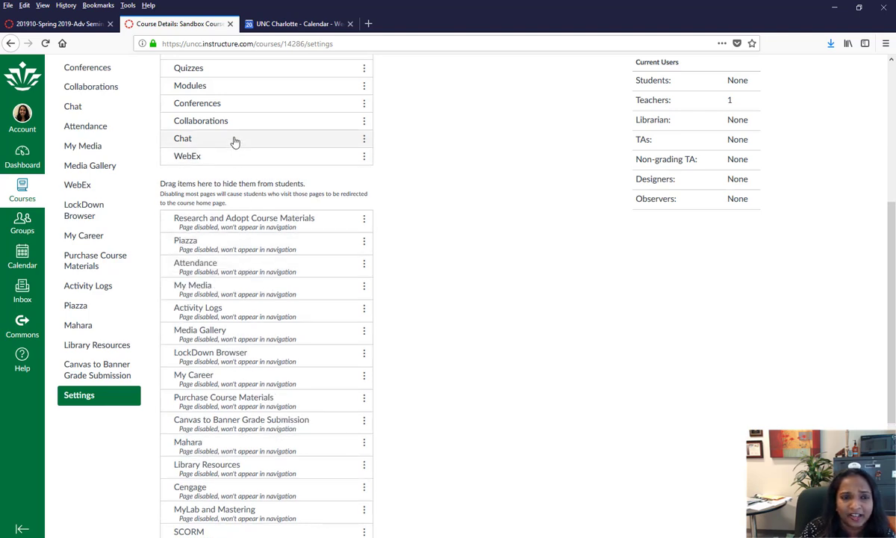
drag(234, 141, 242, 263)
drag(236, 124, 254, 195)
drag(266, 68, 284, 215)
scroll(889, 200, up, 5)
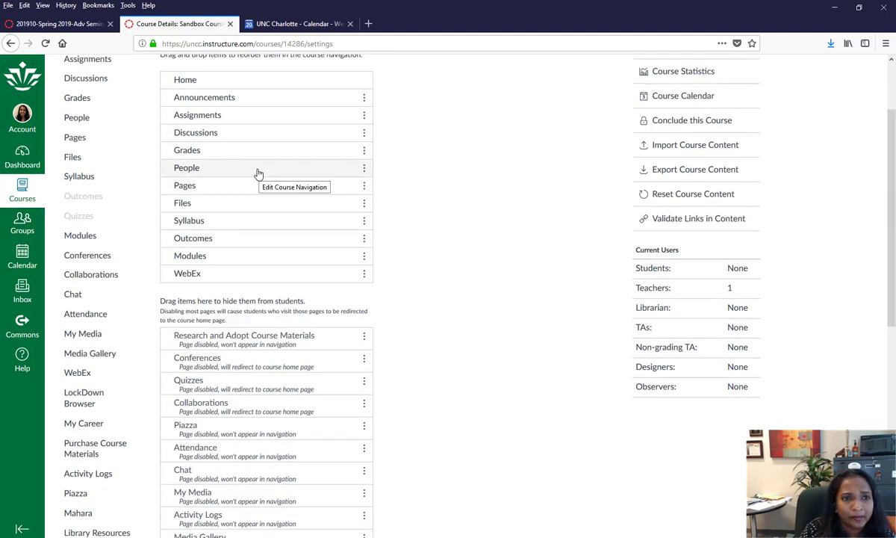
drag(238, 204, 248, 358)
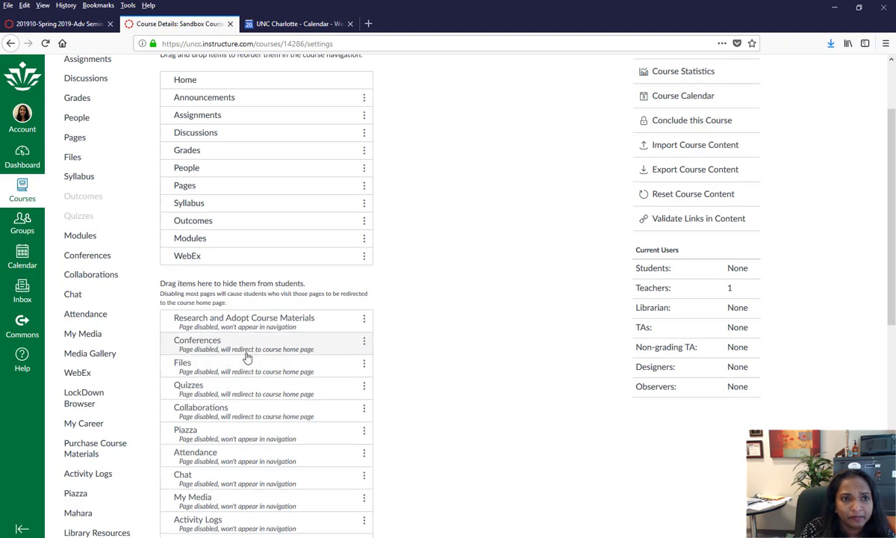
scroll(252, 353, up, 2)
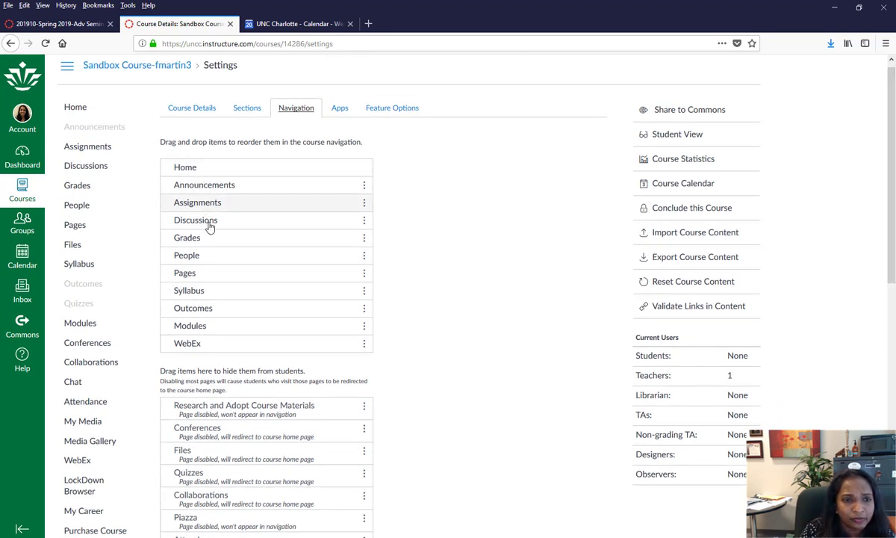
- Move Modules after Announcements and Assignments after Discussions, and hide Pages from students
drag(228, 325, 220, 206)
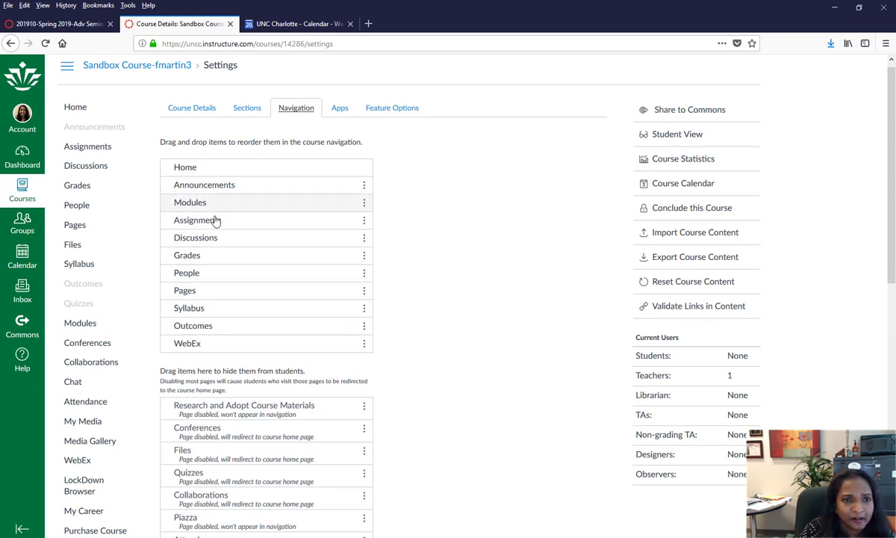
drag(220, 221, 217, 253)
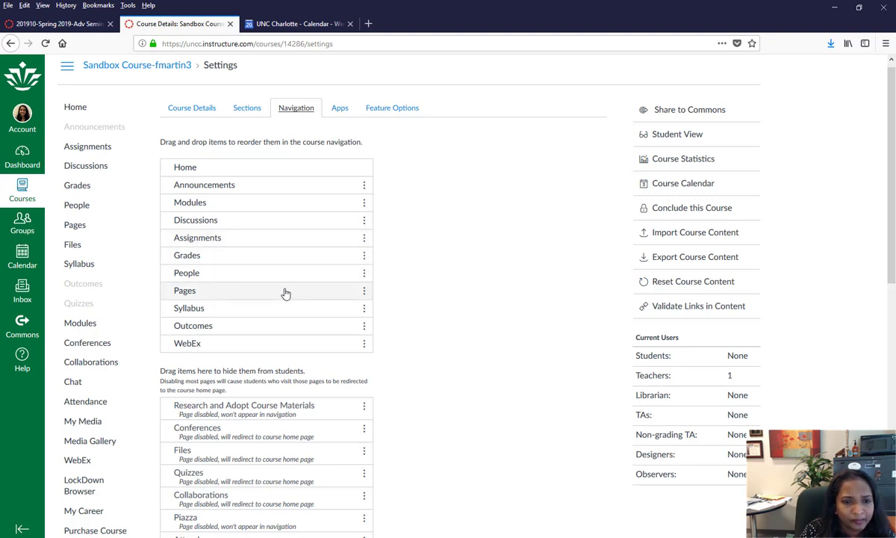
drag(285, 294, 261, 388)
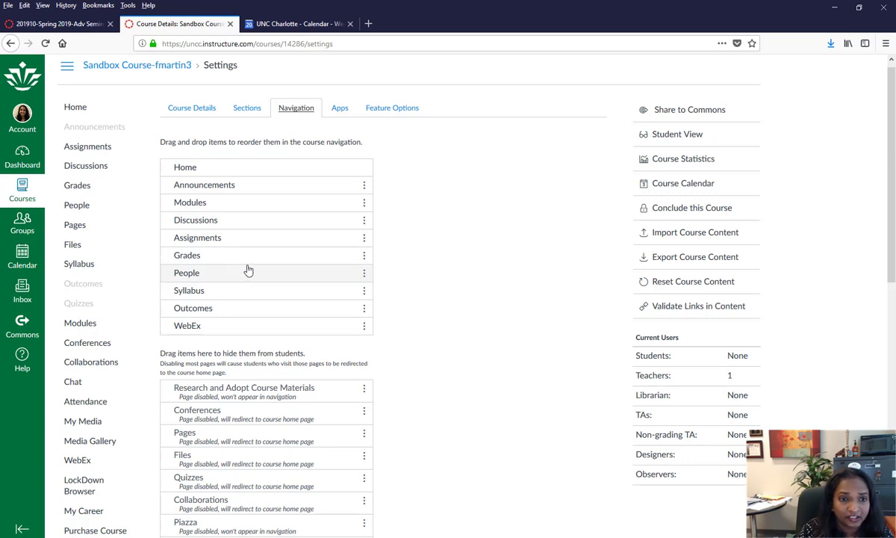
- Place Syllabus right under Home, hide Outcomes, and save the course navigation
drag(238, 292, 234, 183)
drag(224, 308, 232, 422)
scroll(894, 189, up, 1)
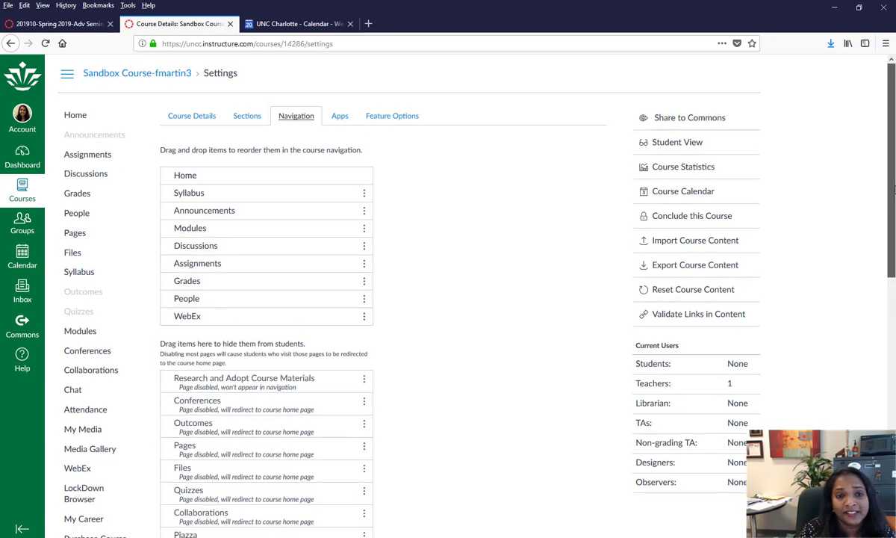
drag(894, 189, 892, 445)
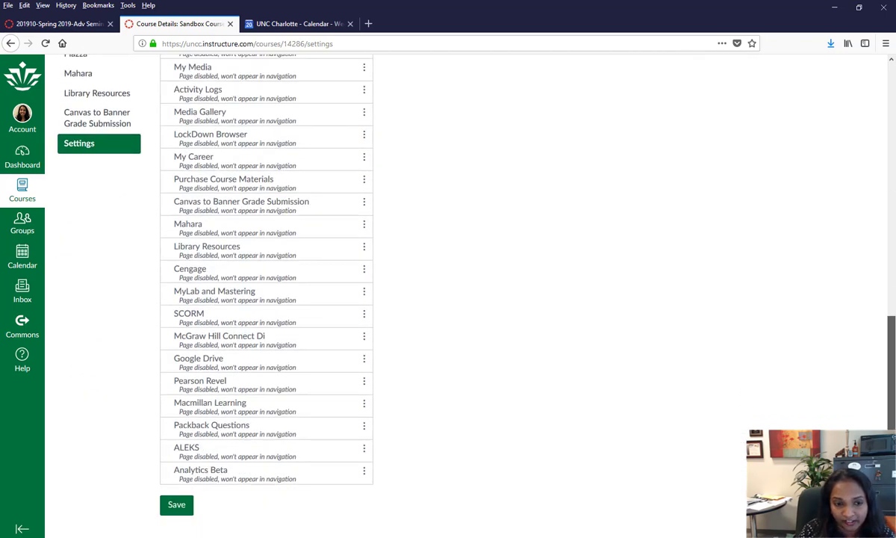
click(175, 506)
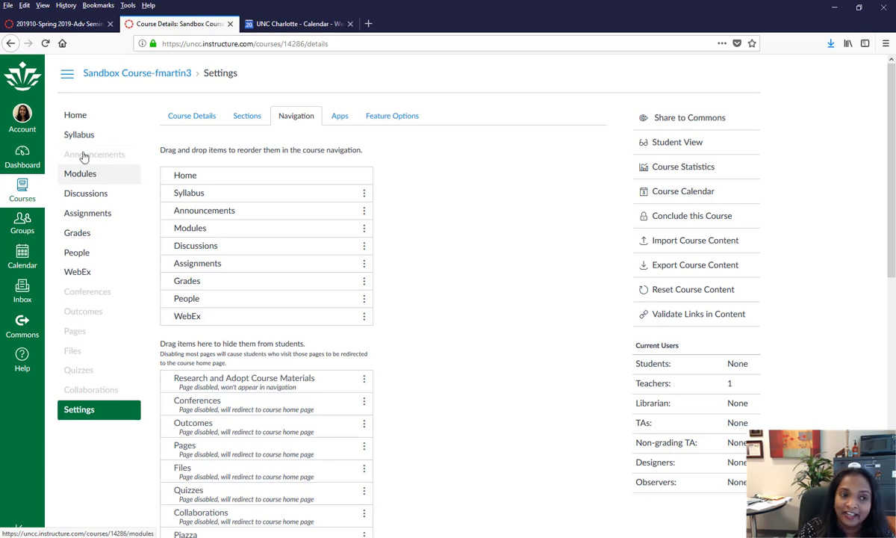
- Start a new announcement from the course Announcements page
click(107, 156)
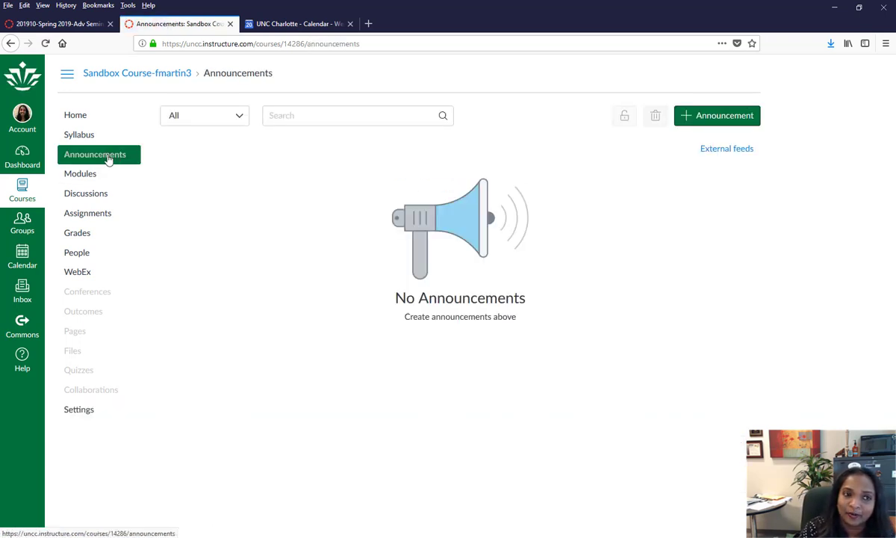
click(697, 120)
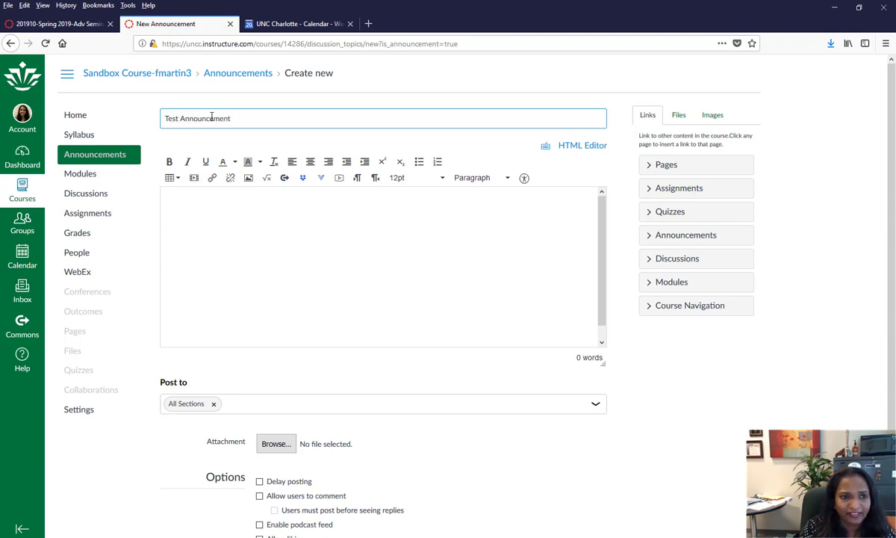
scroll(276, 423, down, 2)
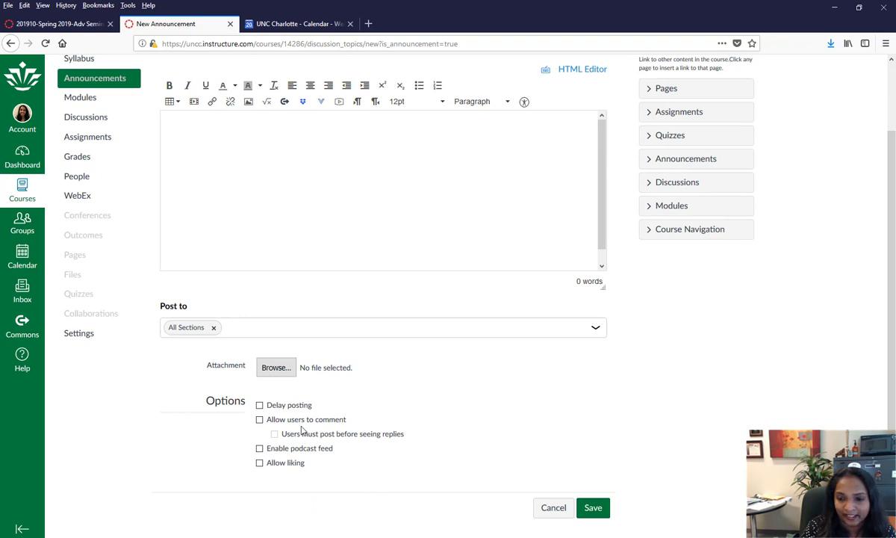
- Enable Delay posting on the Test Announcement draft, view the date picker, then go to People
click(260, 406)
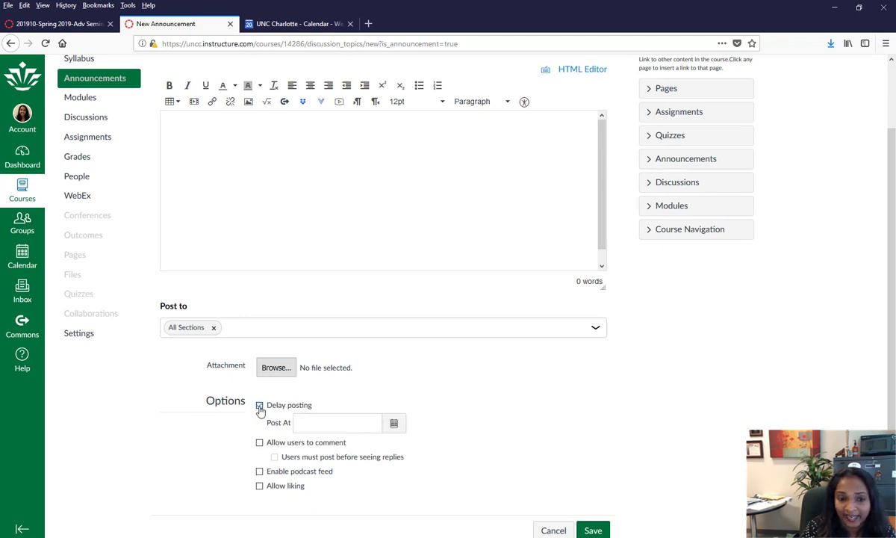
click(393, 424)
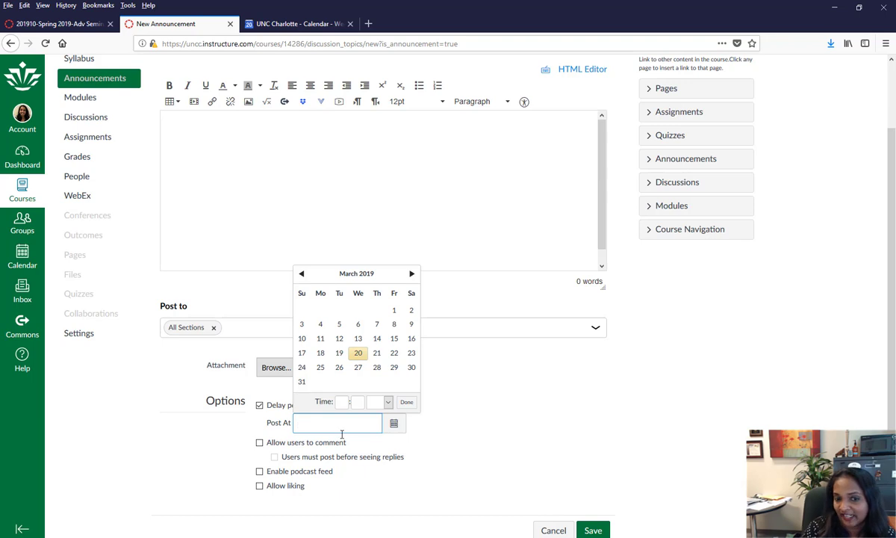
click(496, 426)
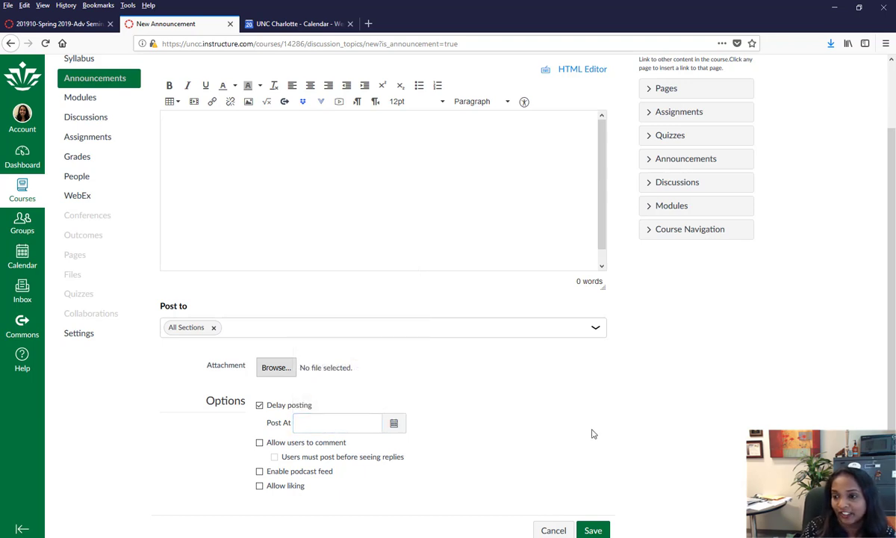
scroll(354, 271, up, 1)
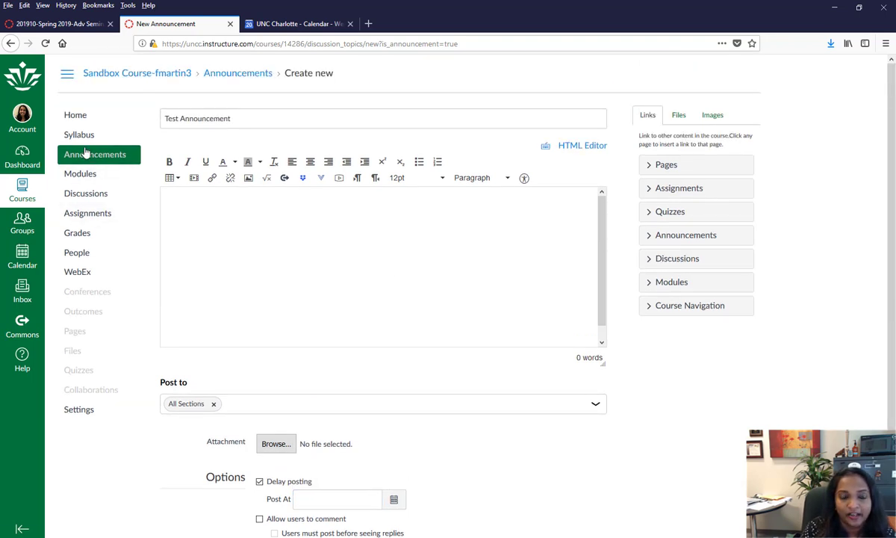
click(77, 252)
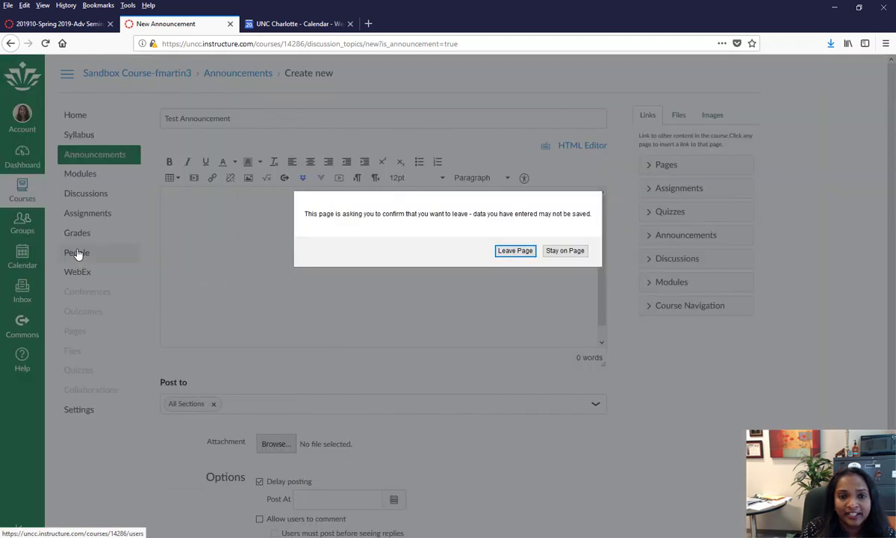
- Discard the unsaved announcement, visit the course Home page, then go to People
click(513, 251)
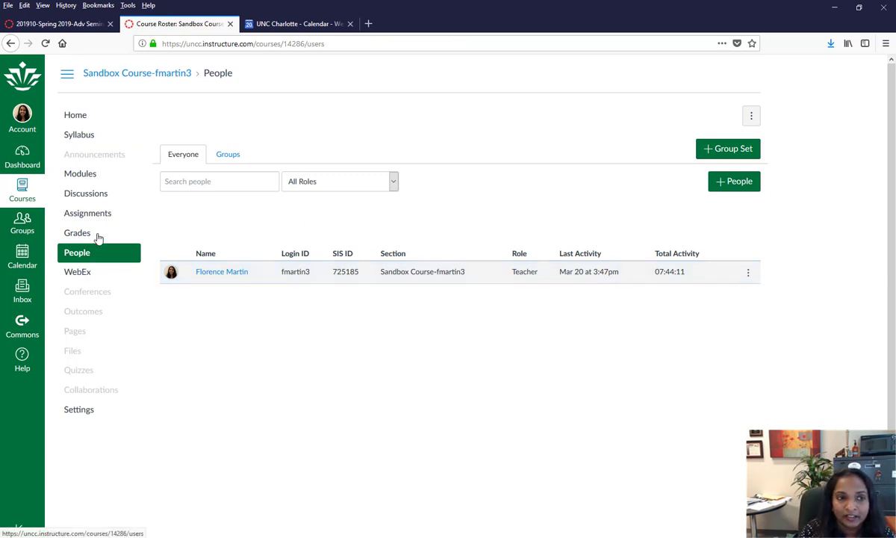
click(85, 128)
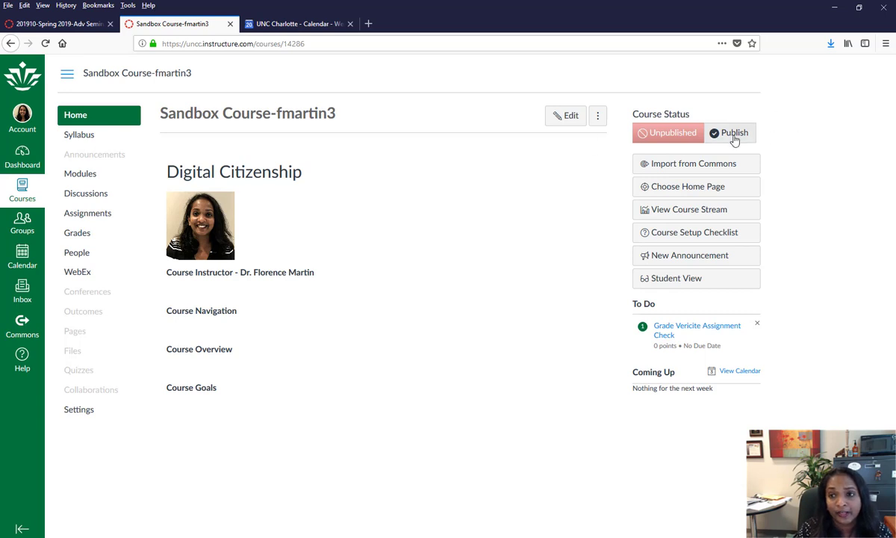
click(85, 260)
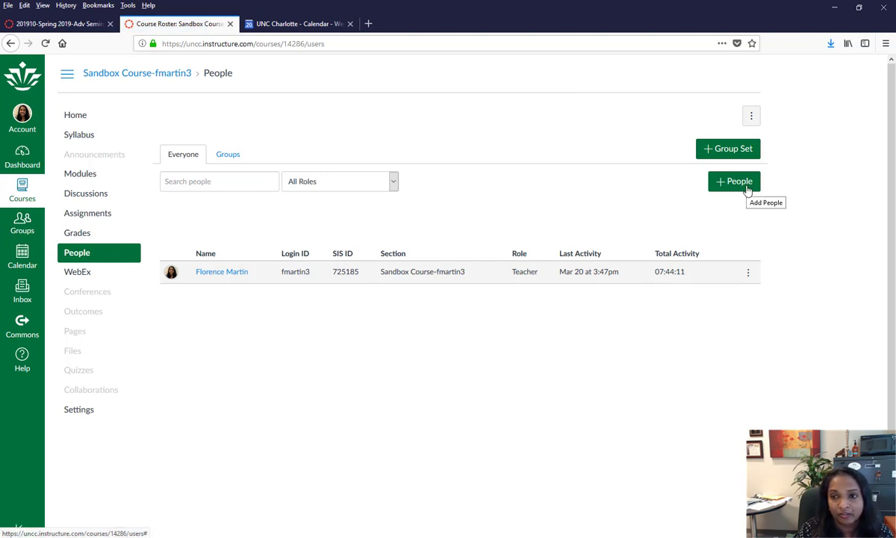
click(747, 189)
click(336, 260)
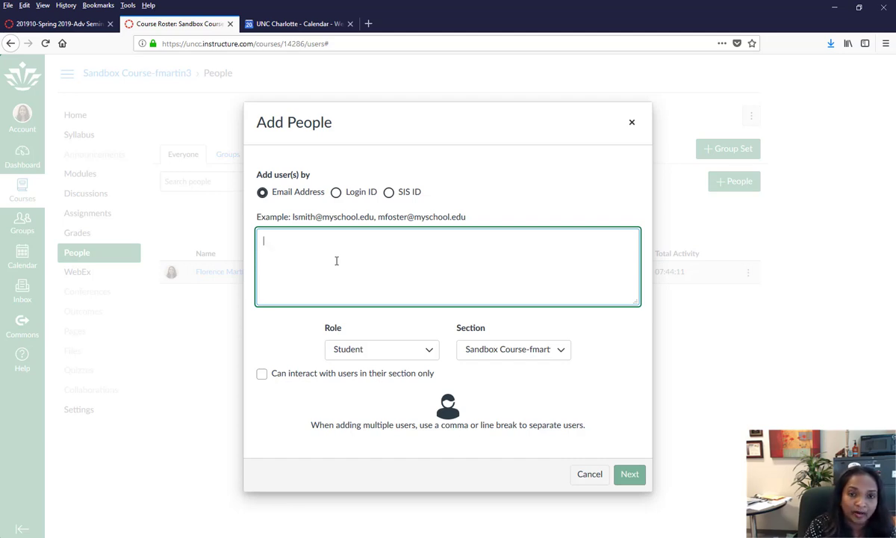
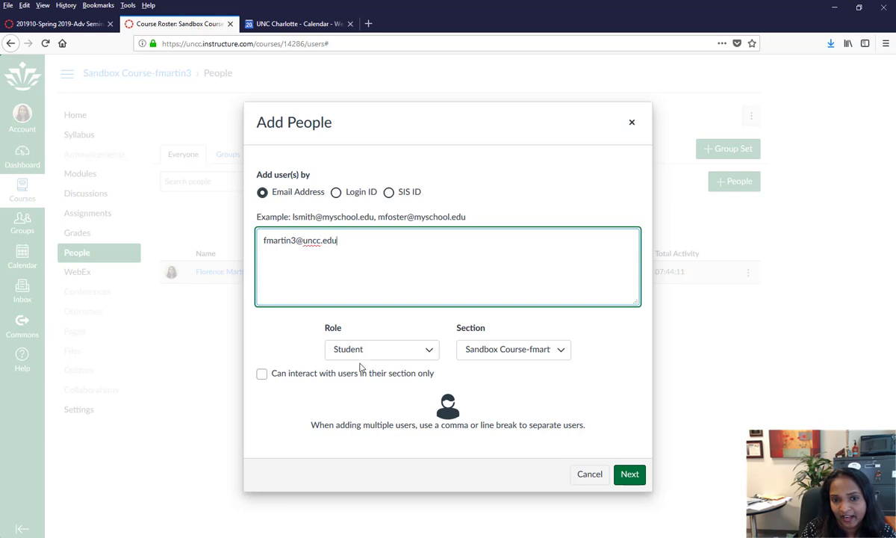
click(433, 352)
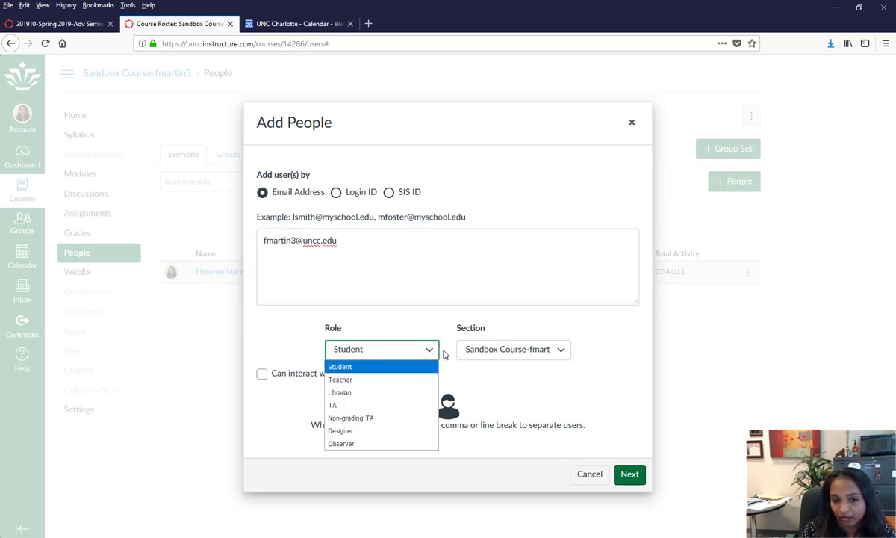
click(443, 354)
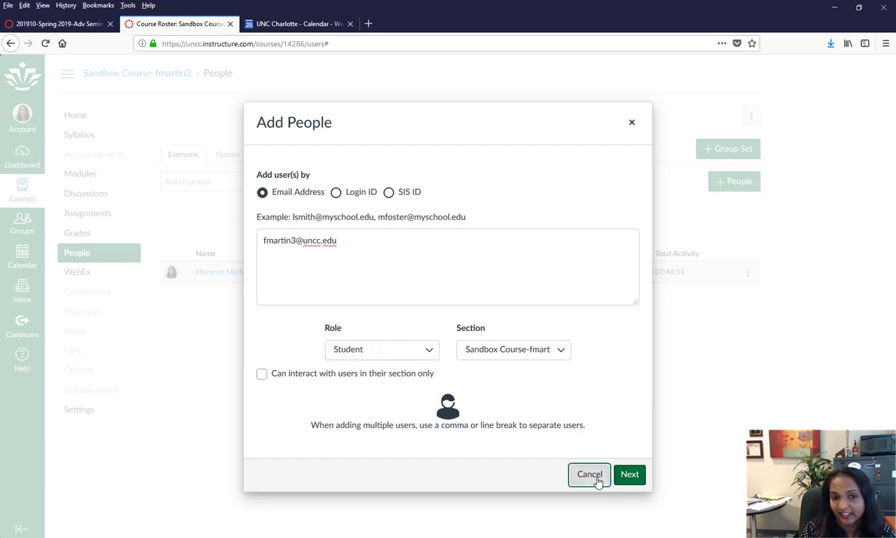
click(589, 476)
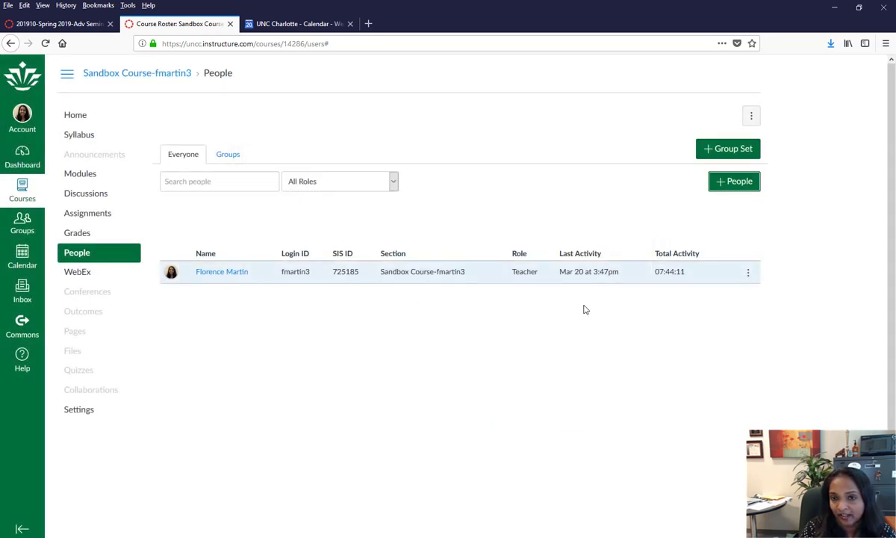